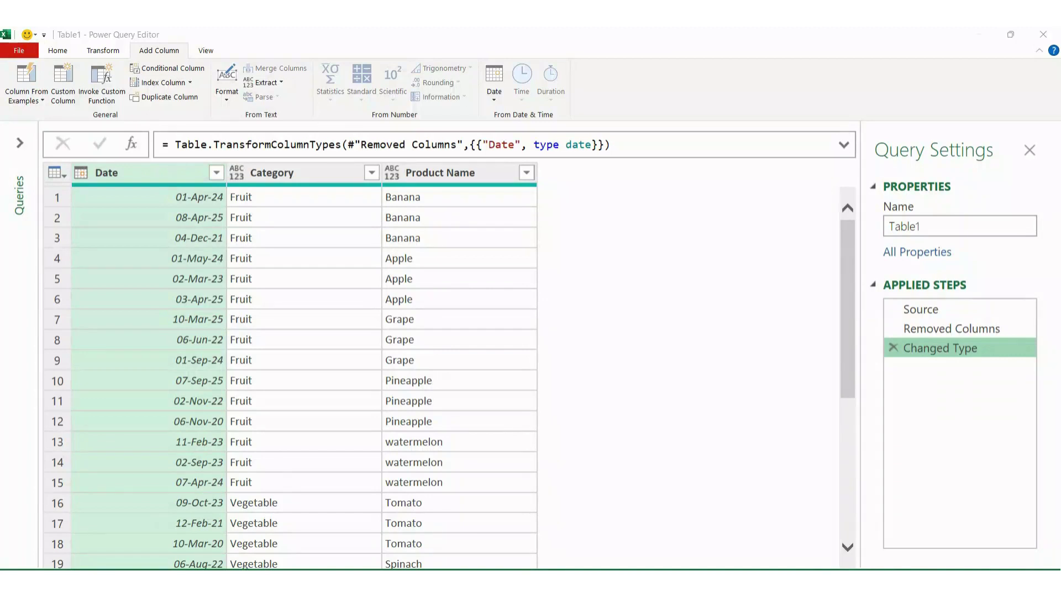
- Select the Date column and start a new column from examples
{"action": "left_click", "coordinate": [171, 173]}
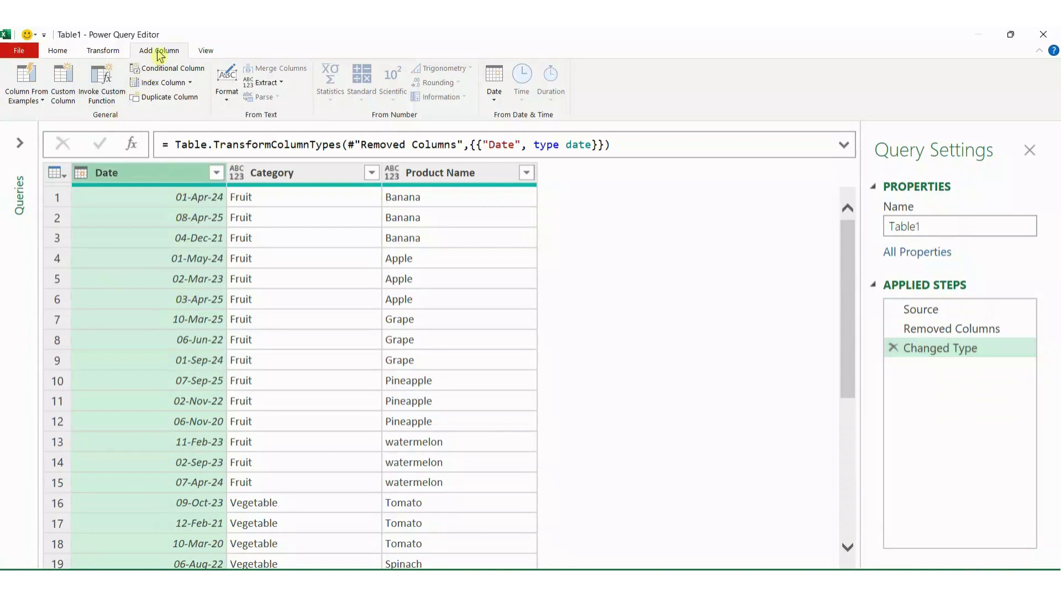
{"action": "left_click", "coordinate": [28, 79]}
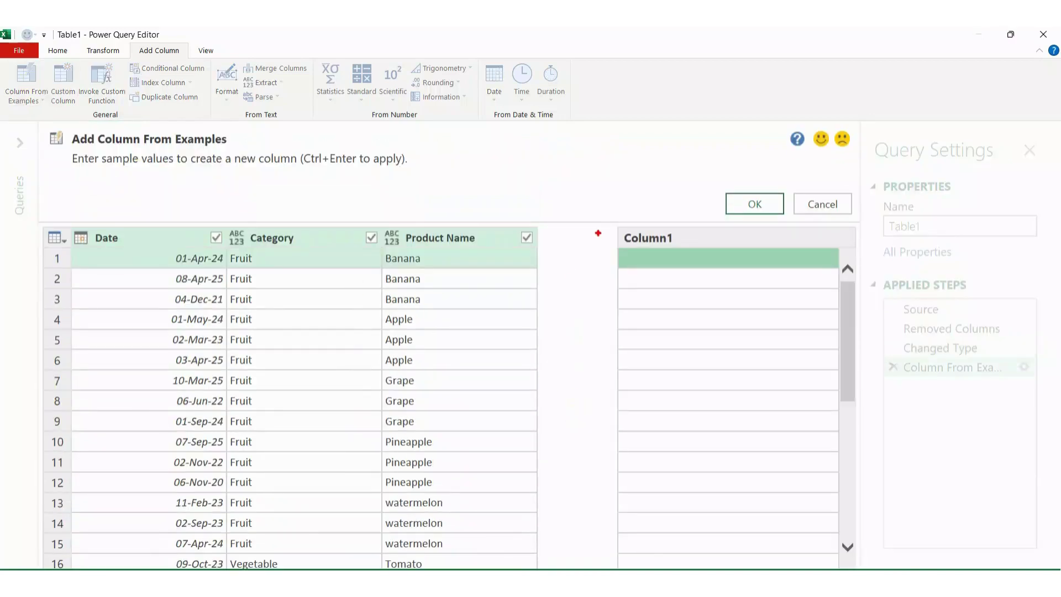
{"action": "left_click_drag", "start_coordinate": [608, 220], "coordinate": [825, 559]}
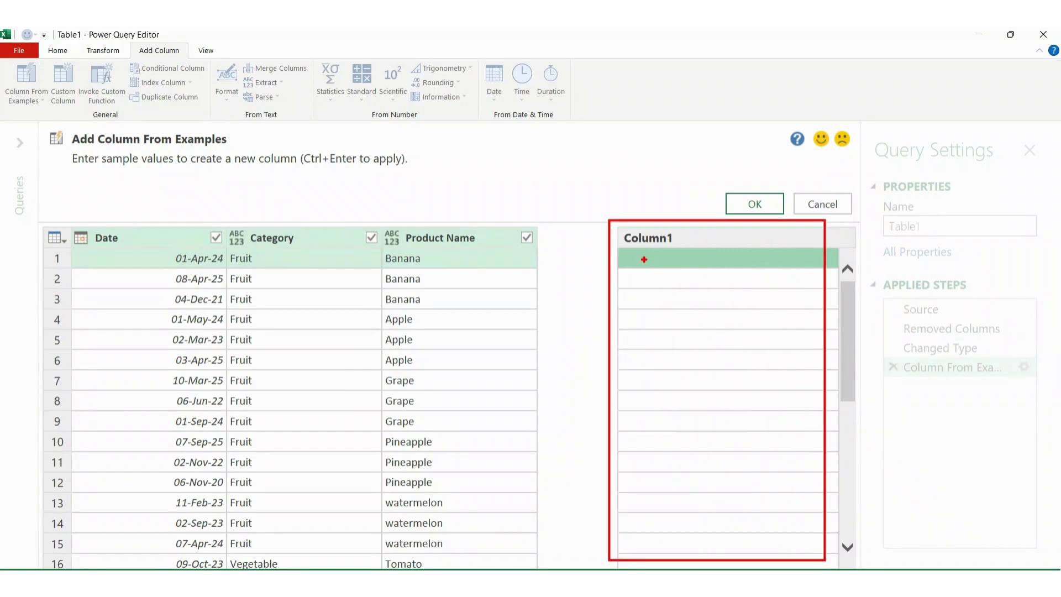
{"action": "key", "text": "Escape"}
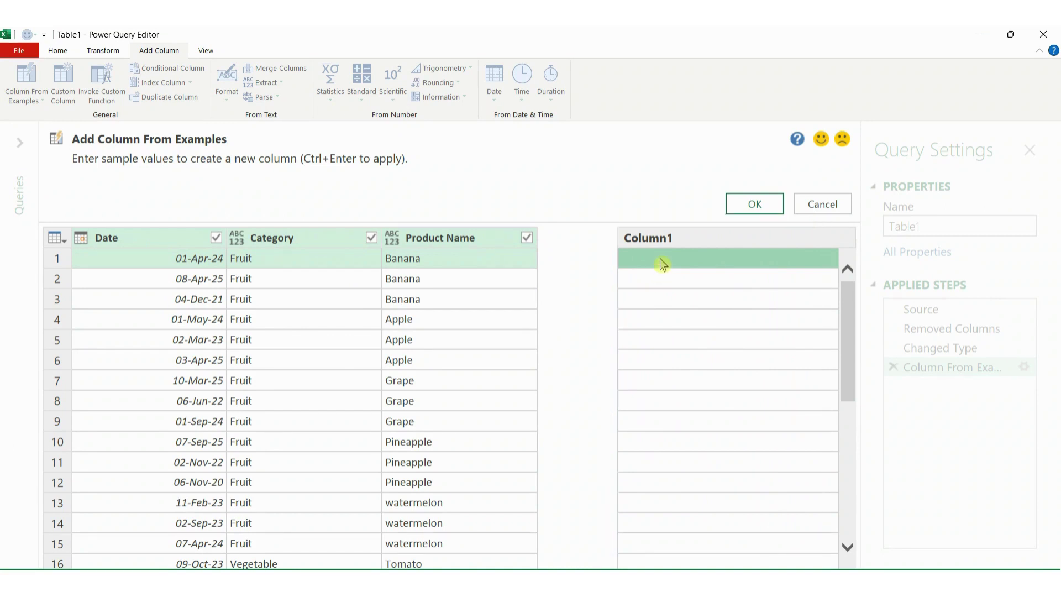
- Enter Monday in the first row so Column1 fills with weekday names via Date.DayOfWeekName
{"action": "double_click", "coordinate": [663, 264]}
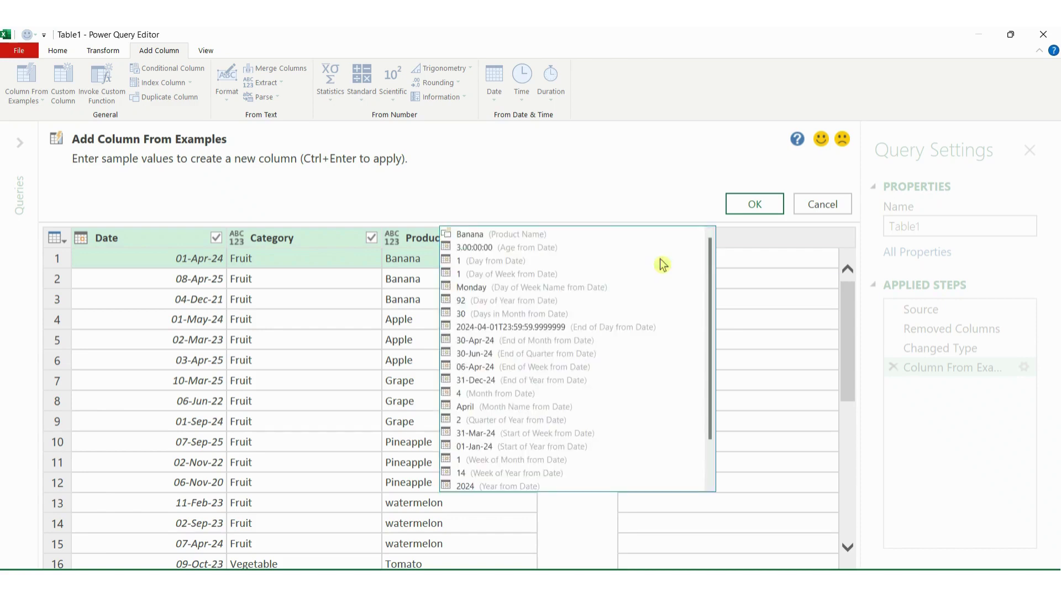
{"action": "type", "text": "Monday"}
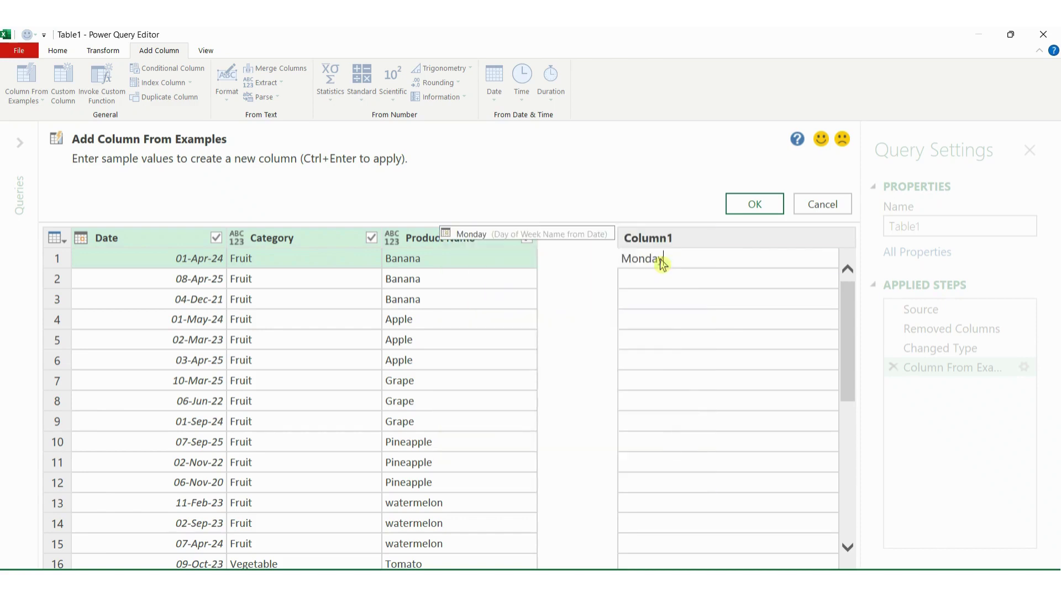
{"action": "key", "text": "Return"}
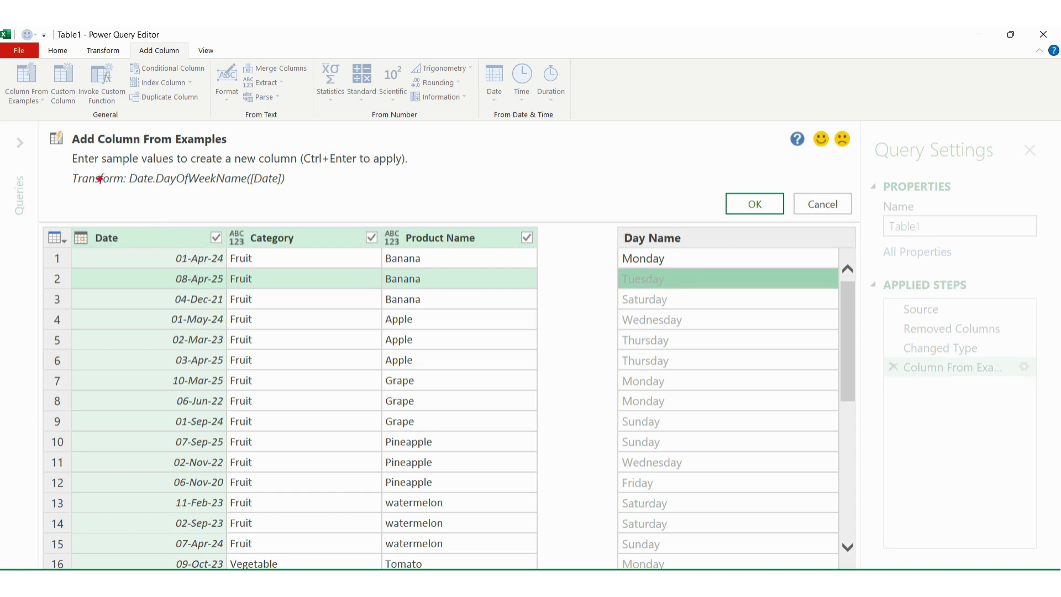
{"action": "mouse_move", "coordinate": [63, 169]}
{"action": "left_mouse_down"}
{"action": "mouse_move", "coordinate": [214, 205]}
{"action": "mouse_move", "coordinate": [319, 206]}
{"action": "left_mouse_up"}
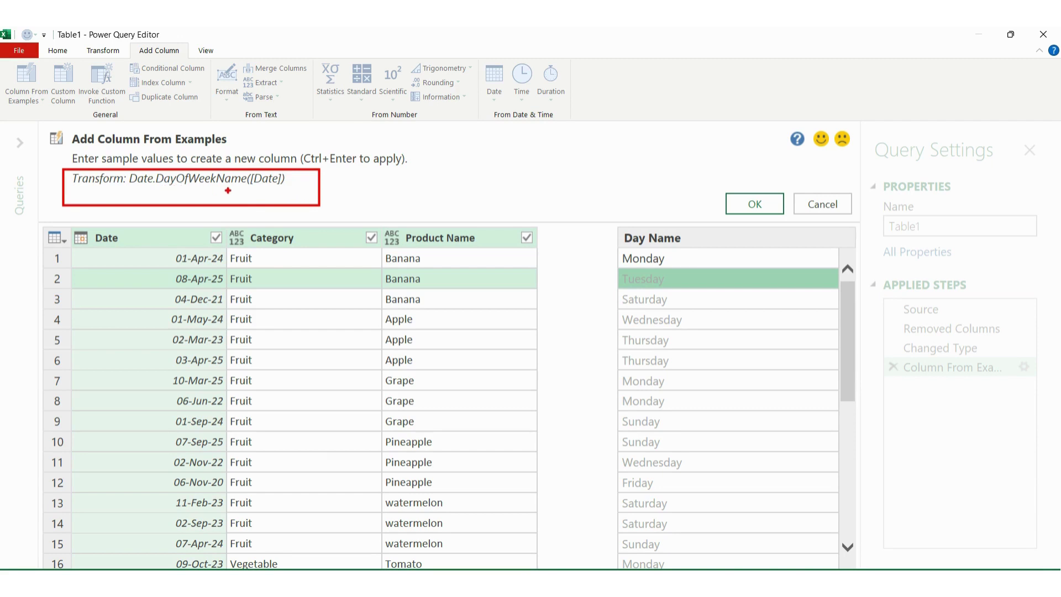
{"action": "key", "text": "Escape"}
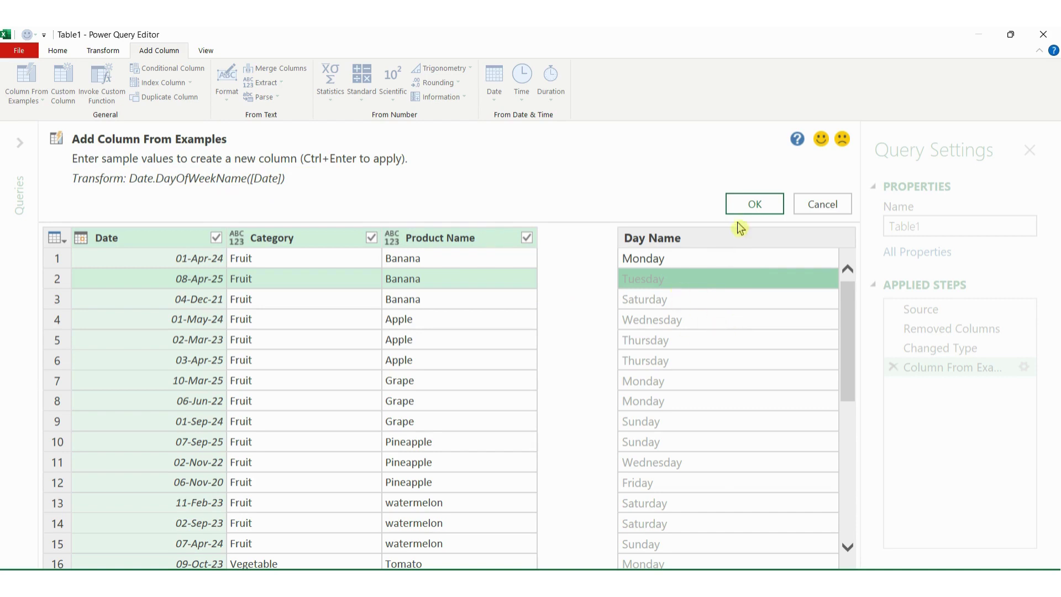
- Commit the Day Name column to the query as an Inserted Day Name step
{"action": "left_click", "coordinate": [754, 205]}
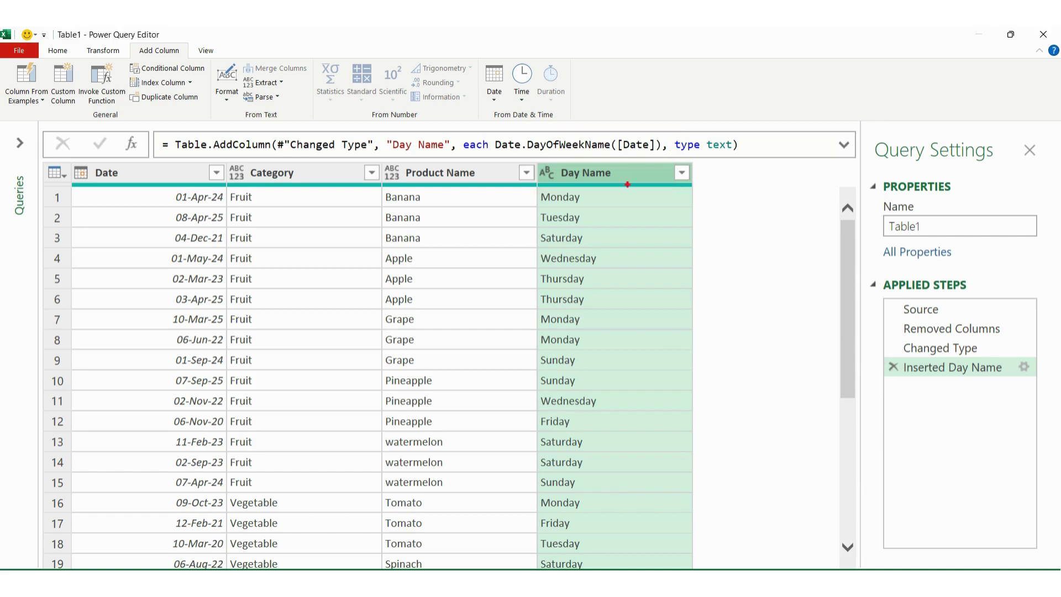
{"action": "mouse_move", "coordinate": [539, 206]}
{"action": "left_mouse_down"}
{"action": "mouse_move", "coordinate": [556, 205]}
{"action": "mouse_move", "coordinate": [555, 224]}
{"action": "left_mouse_up"}
- Delete the Inserted Day Name step and show the Column From Examples options
{"action": "left_click", "coordinate": [893, 367]}
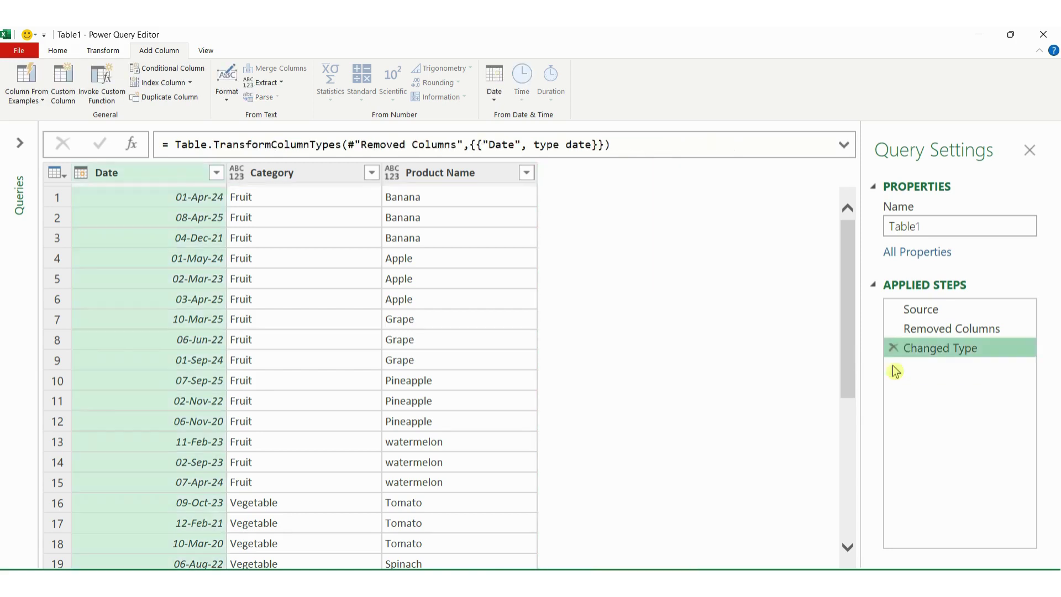
{"action": "left_click", "coordinate": [41, 102]}
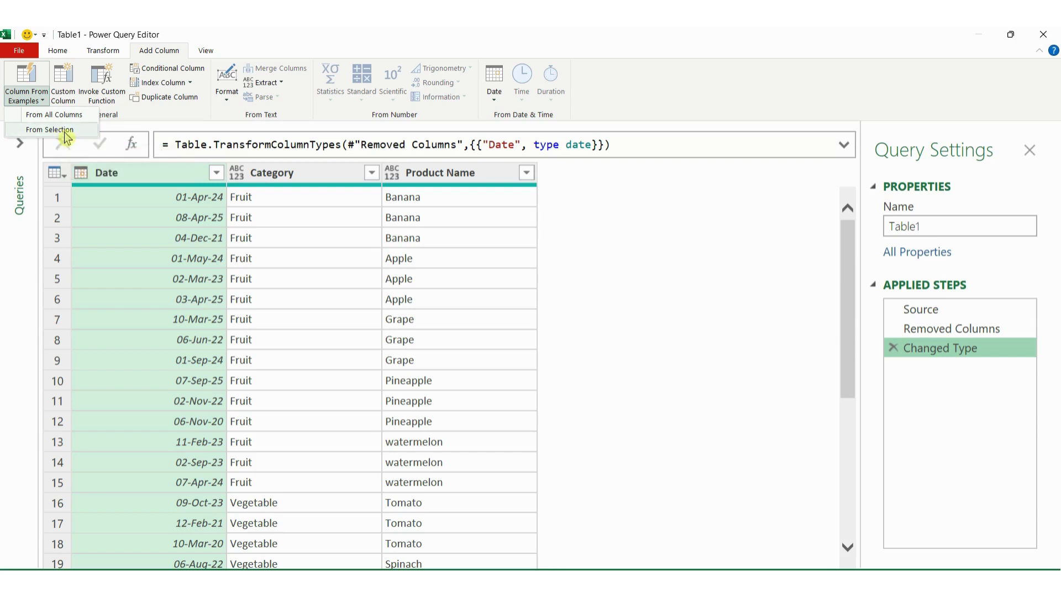
- Start Column From Examples From Selection, with Date as the only source column
{"action": "left_click", "coordinate": [149, 180]}
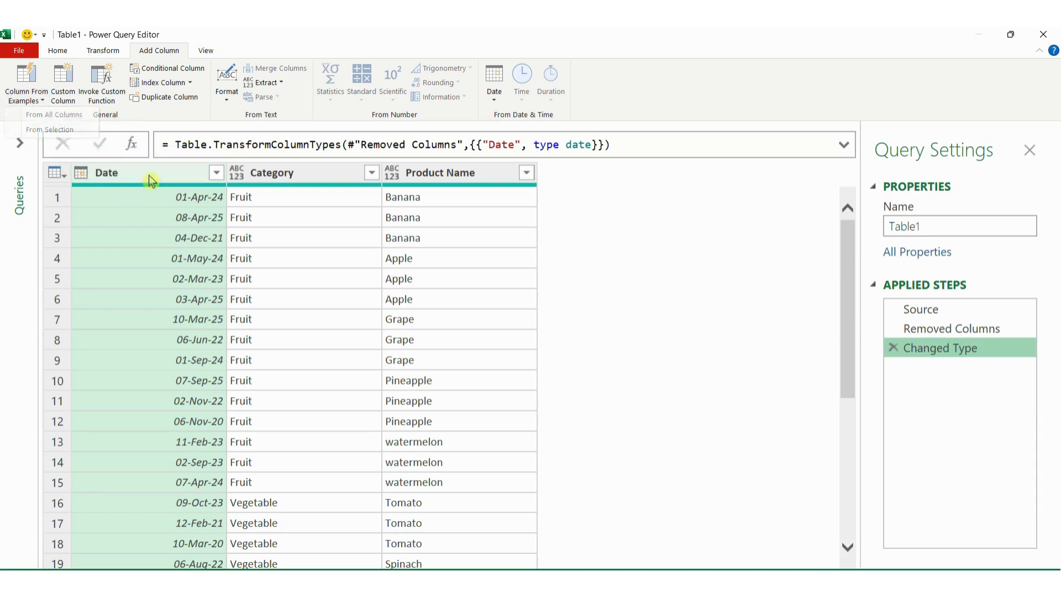
{"action": "left_click", "coordinate": [42, 102]}
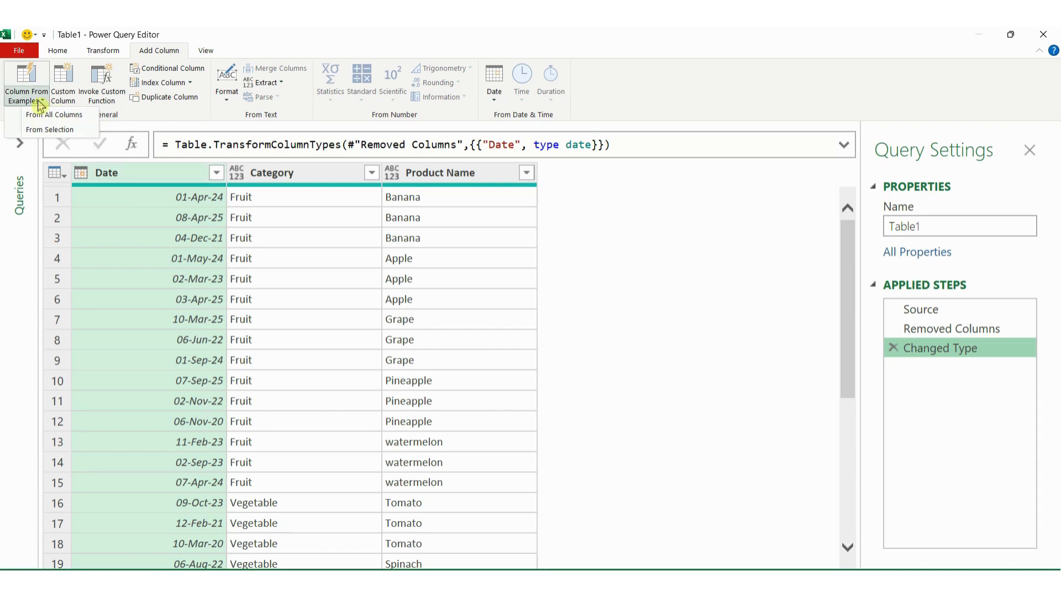
{"action": "left_click", "coordinate": [48, 130]}
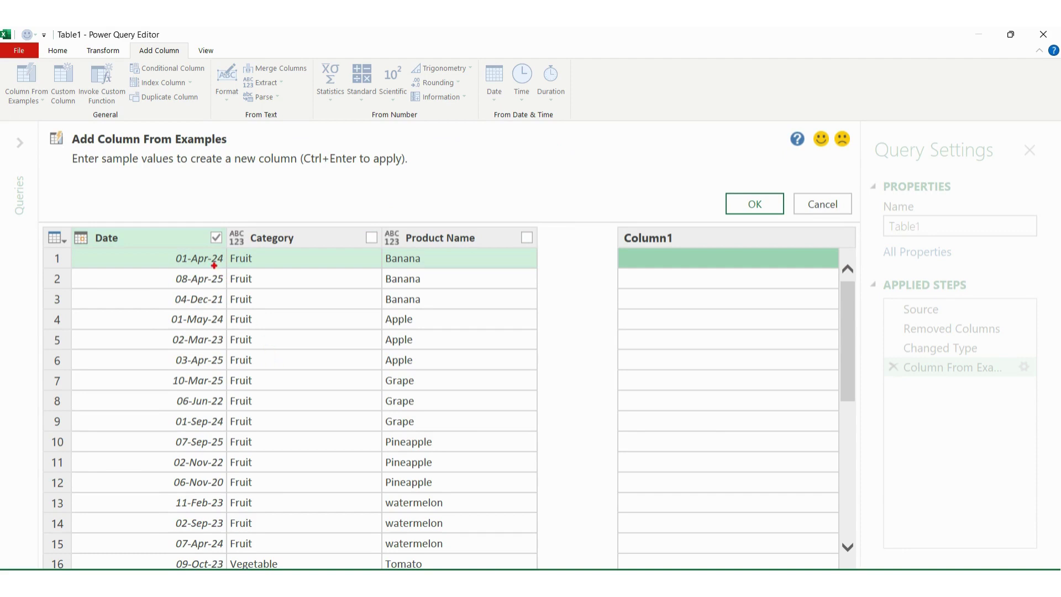
{"action": "left_click_drag", "start_coordinate": [201, 239], "coordinate": [210, 247]}
{"action": "mouse_move", "coordinate": [354, 233]}
{"action": "left_mouse_down"}
{"action": "mouse_move", "coordinate": [362, 242]}
{"action": "mouse_move", "coordinate": [347, 244]}
{"action": "left_mouse_up"}
{"action": "mouse_move", "coordinate": [497, 234]}
{"action": "left_mouse_down"}
{"action": "mouse_move", "coordinate": [509, 242]}
{"action": "mouse_move", "coordinate": [500, 242]}
{"action": "left_mouse_up"}
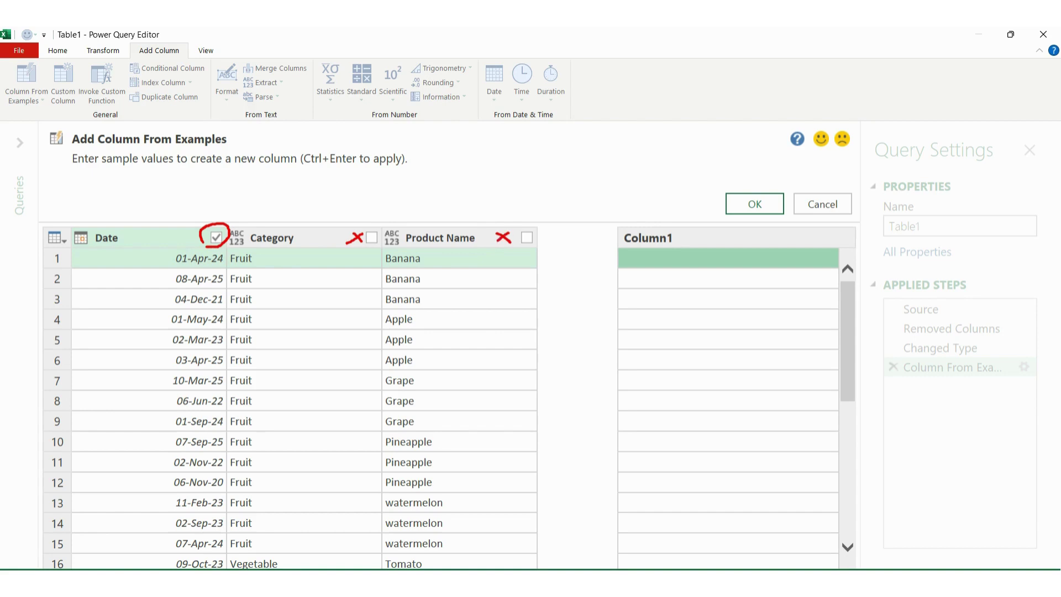
{"action": "key", "text": "Escape"}
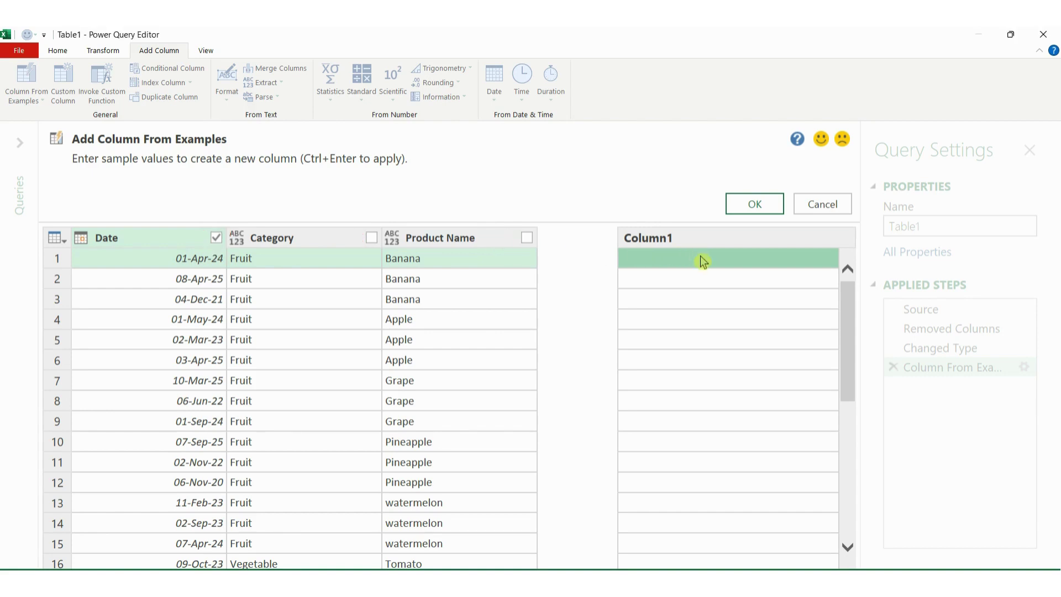
- Enter Mon and Tue as the first two examples, deriving Date.ToText([Date], "ddd") abbreviations
{"action": "left_click", "coordinate": [702, 261]}
{"action": "type", "text": "Mo"}
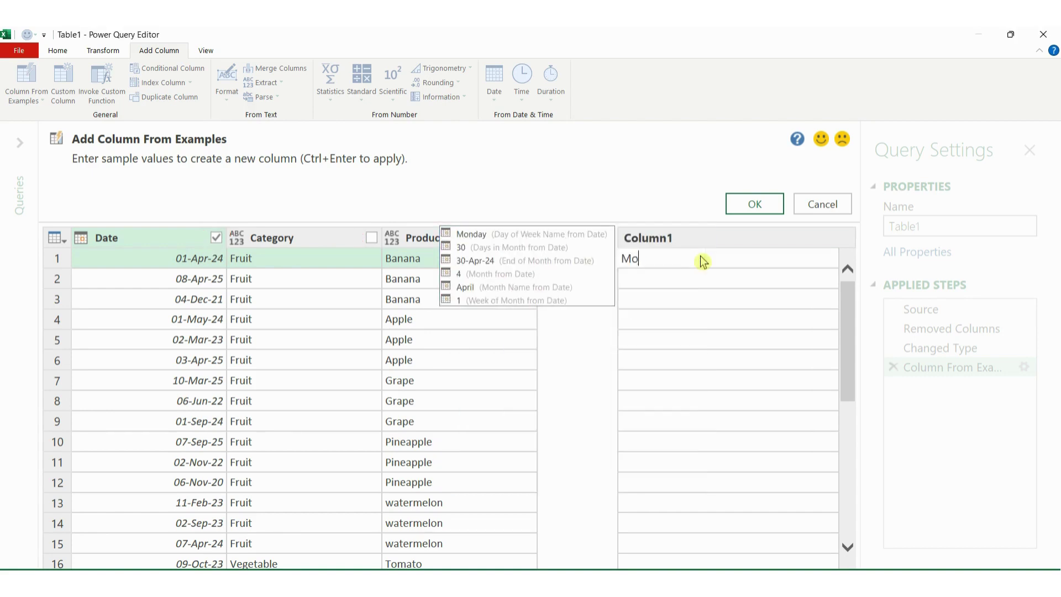
{"action": "type", "text": "n"}
{"action": "key", "text": "Return"}
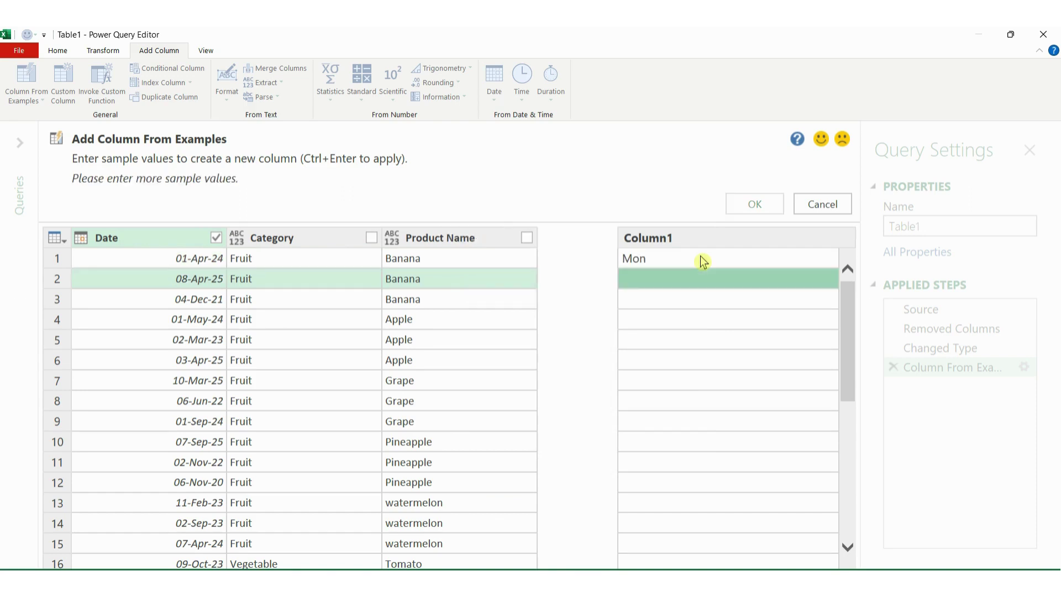
{"action": "left_click", "coordinate": [689, 284]}
{"action": "type", "text": "Tue"}
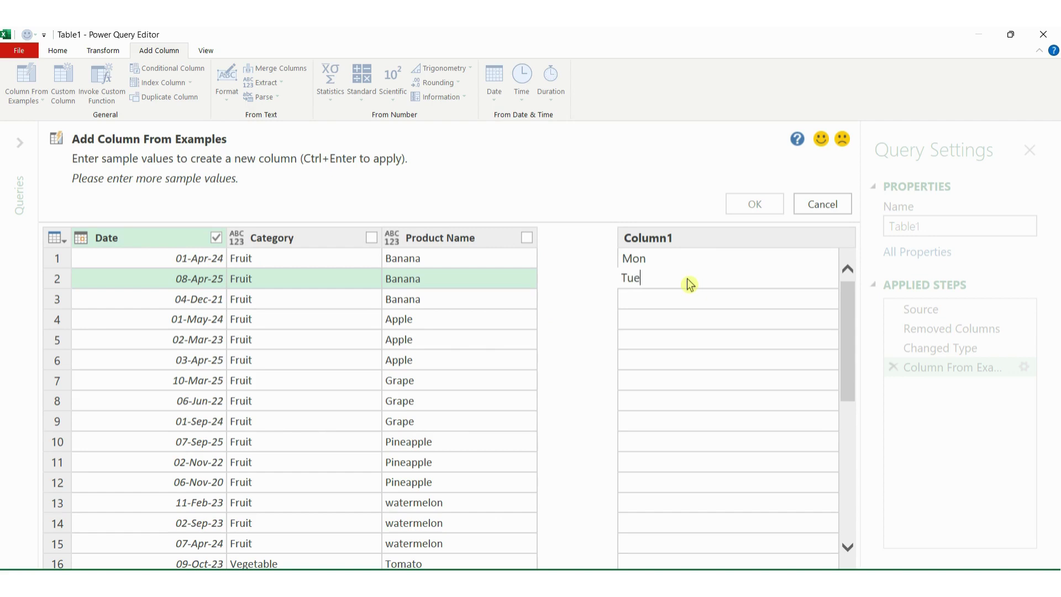
{"action": "key", "text": "Return"}
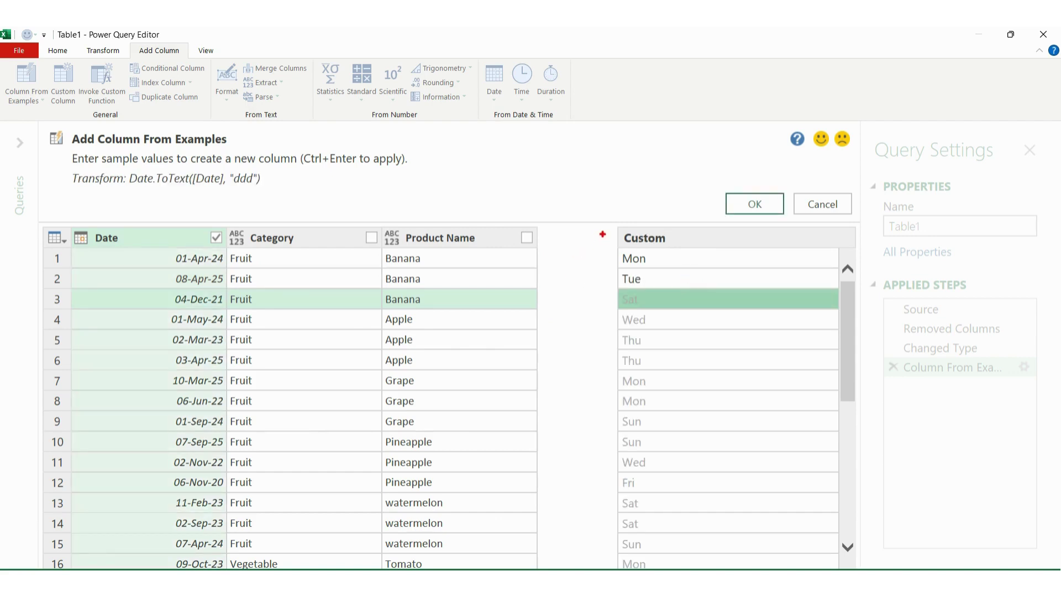
{"action": "left_click_drag", "start_coordinate": [603, 234], "coordinate": [687, 544]}
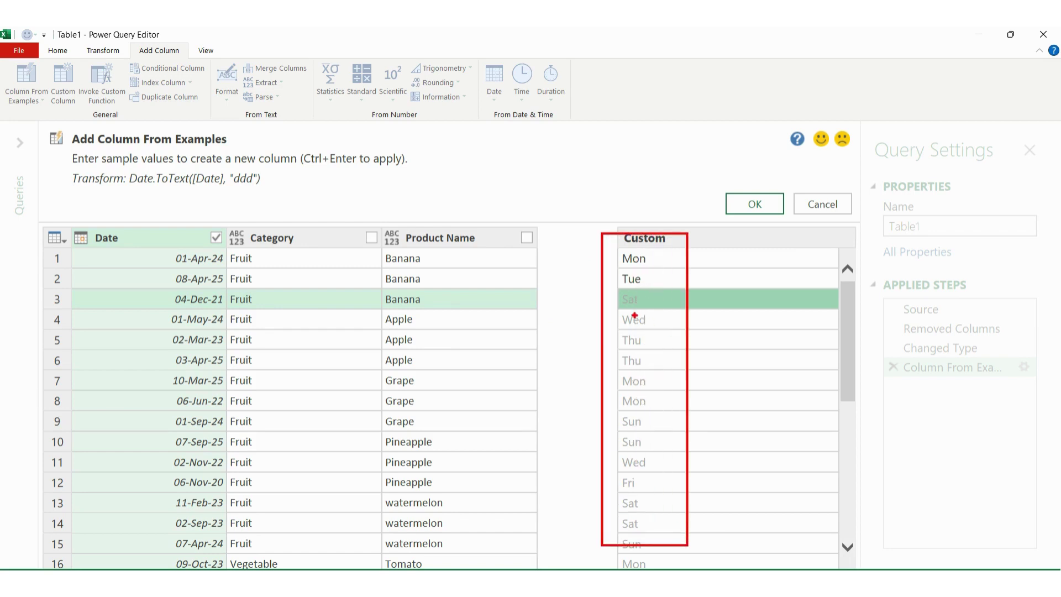
{"action": "left_click_drag", "start_coordinate": [178, 233], "coordinate": [189, 231]}
{"action": "left_click_drag", "start_coordinate": [64, 166], "coordinate": [291, 201]}
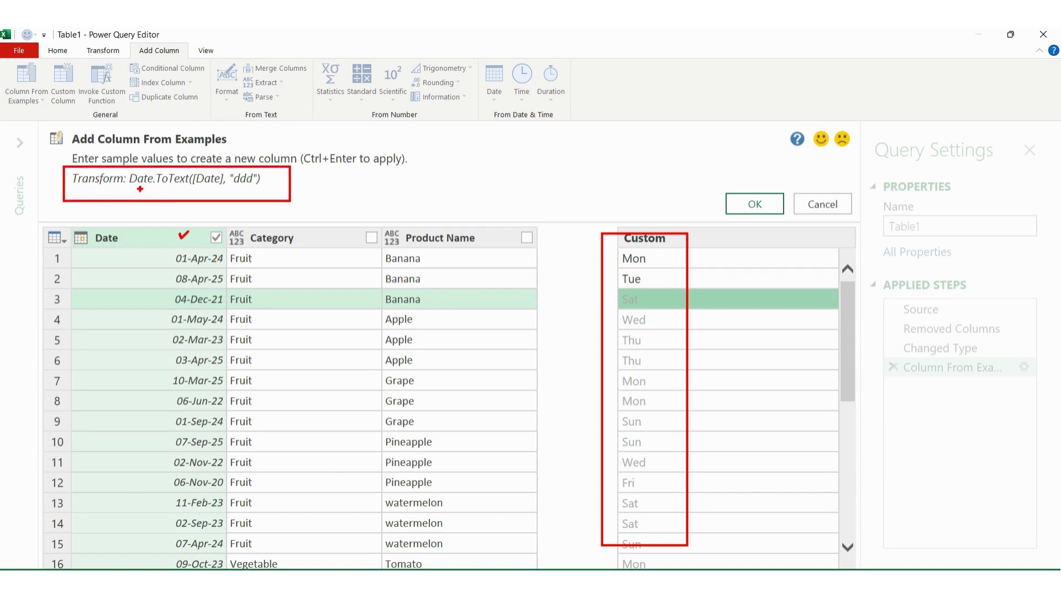
{"action": "left_click_drag", "start_coordinate": [138, 189], "coordinate": [249, 189]}
{"action": "key", "text": "Escape"}
- Add the Custom weekday abbreviation column to the table
{"action": "left_click", "coordinate": [760, 209]}
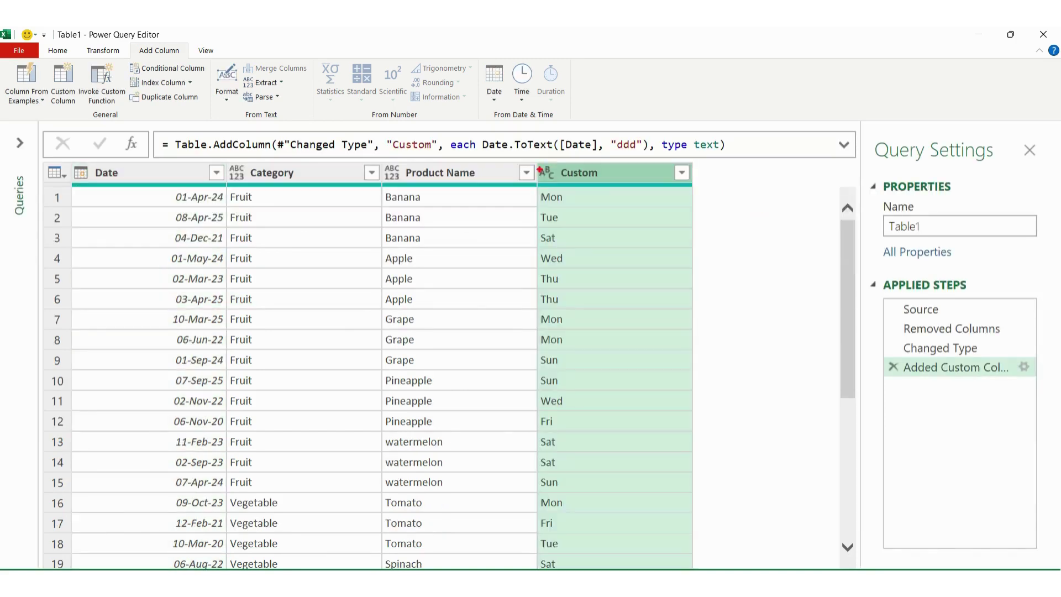
{"action": "mouse_move", "coordinate": [532, 159]}
{"action": "left_mouse_down"}
{"action": "mouse_move", "coordinate": [613, 191]}
{"action": "mouse_move", "coordinate": [544, 164]}
{"action": "left_mouse_up"}
{"action": "key", "text": "Escape"}
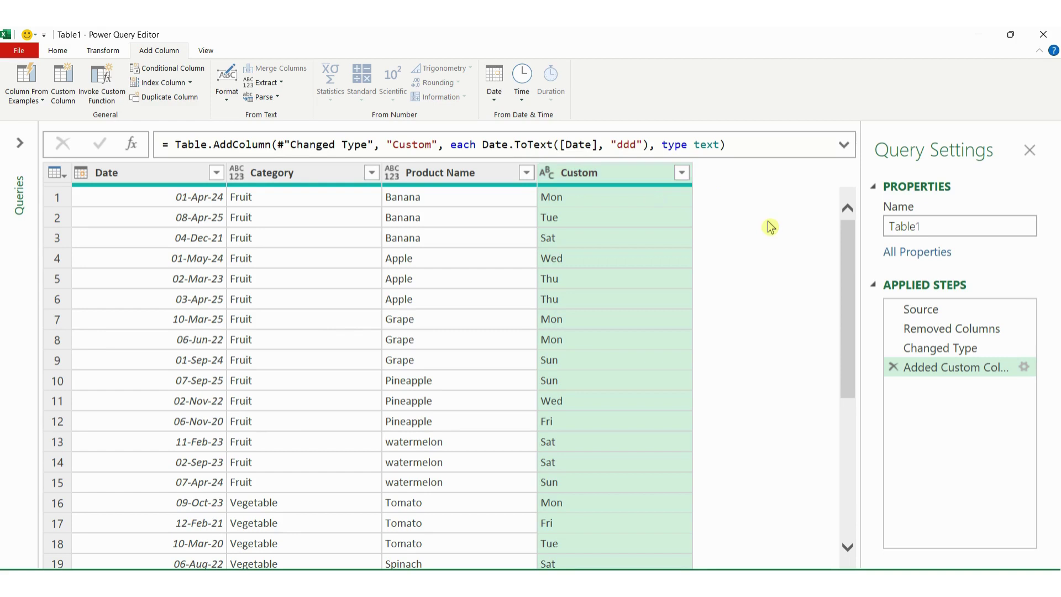
- Change the column name from Custom to DayName in the Table.AddColumn formula
{"action": "left_click_drag", "start_coordinate": [431, 145], "coordinate": [395, 147]}
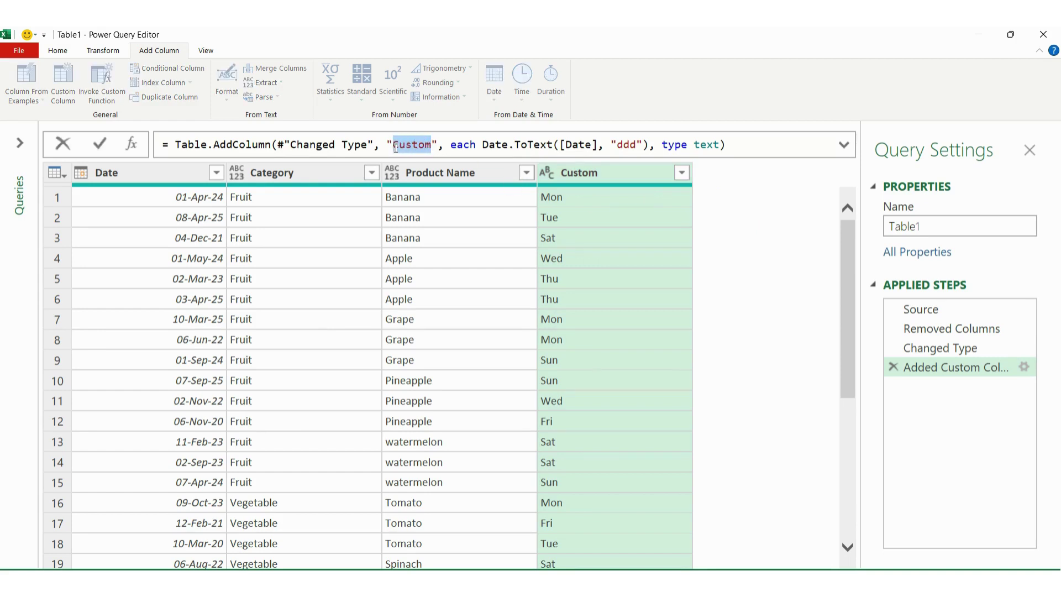
{"action": "type", "text": "D"}
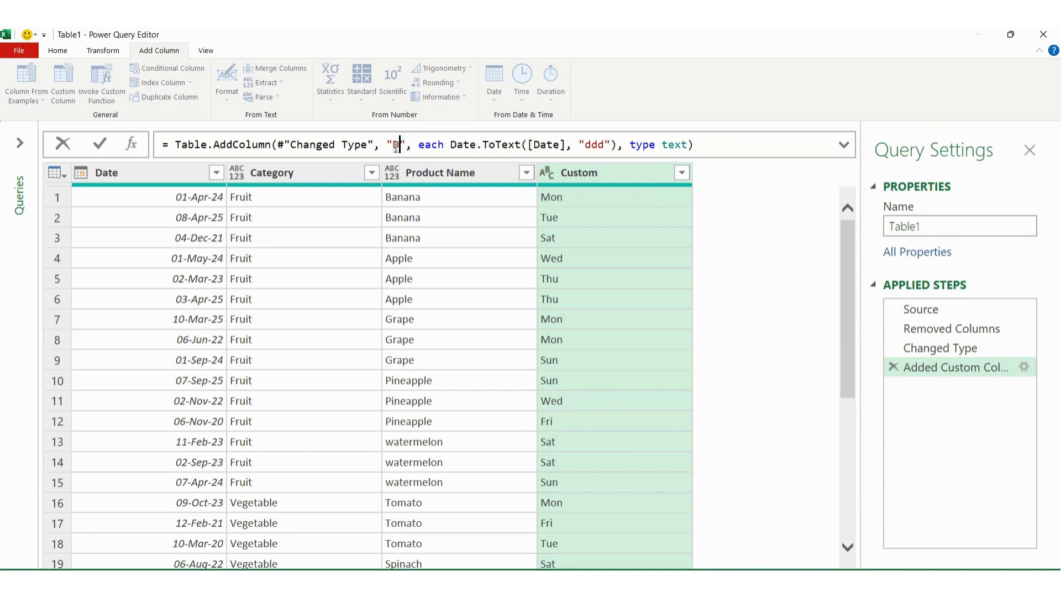
{"action": "type", "text": "ayN"}
{"action": "type", "text": "ame"}
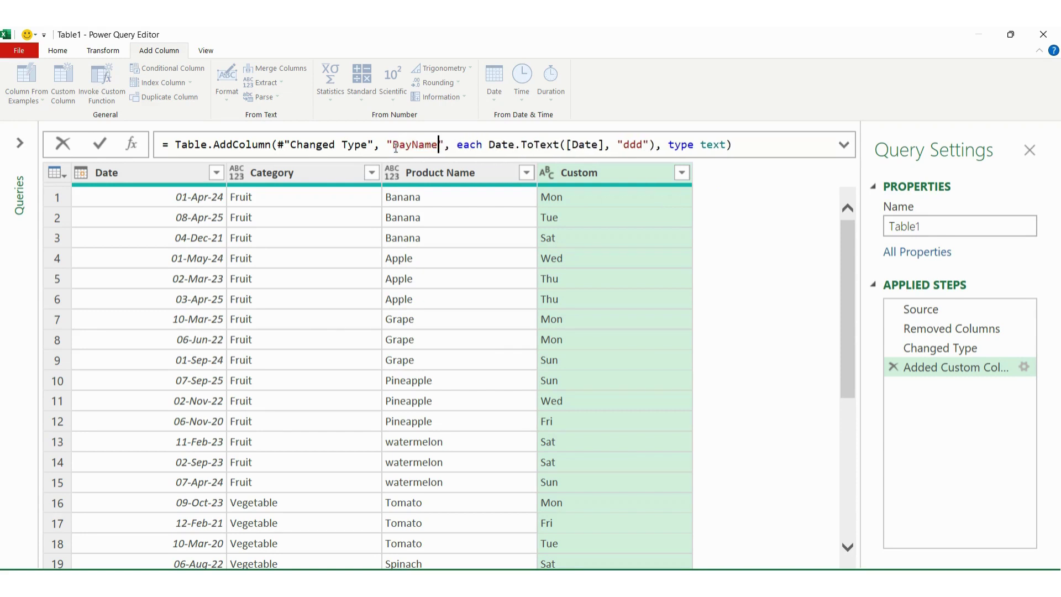
{"action": "key", "text": "Return"}
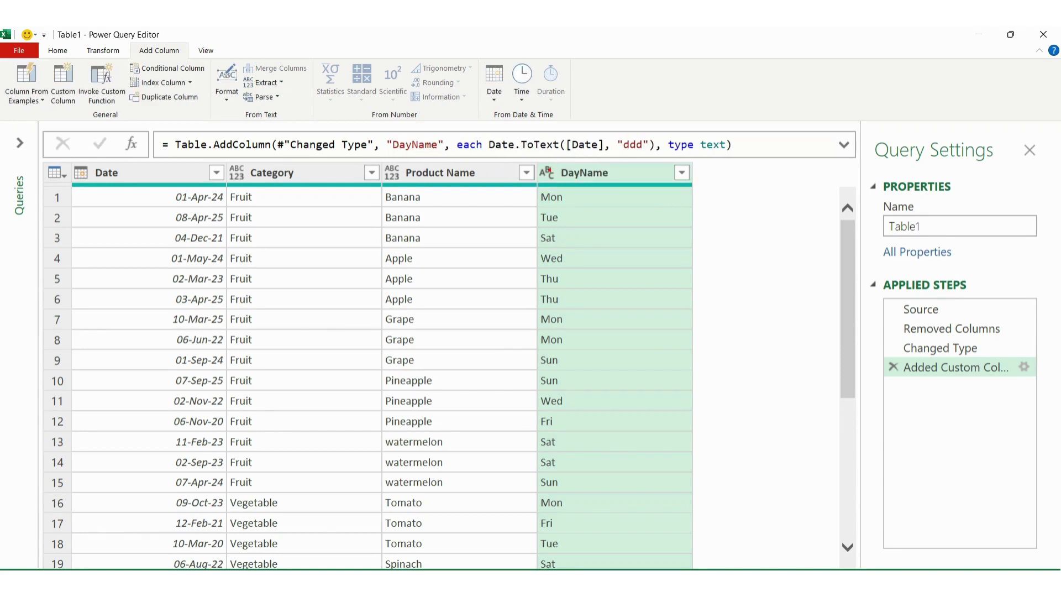
{"action": "left_click_drag", "start_coordinate": [539, 159], "coordinate": [624, 184]}
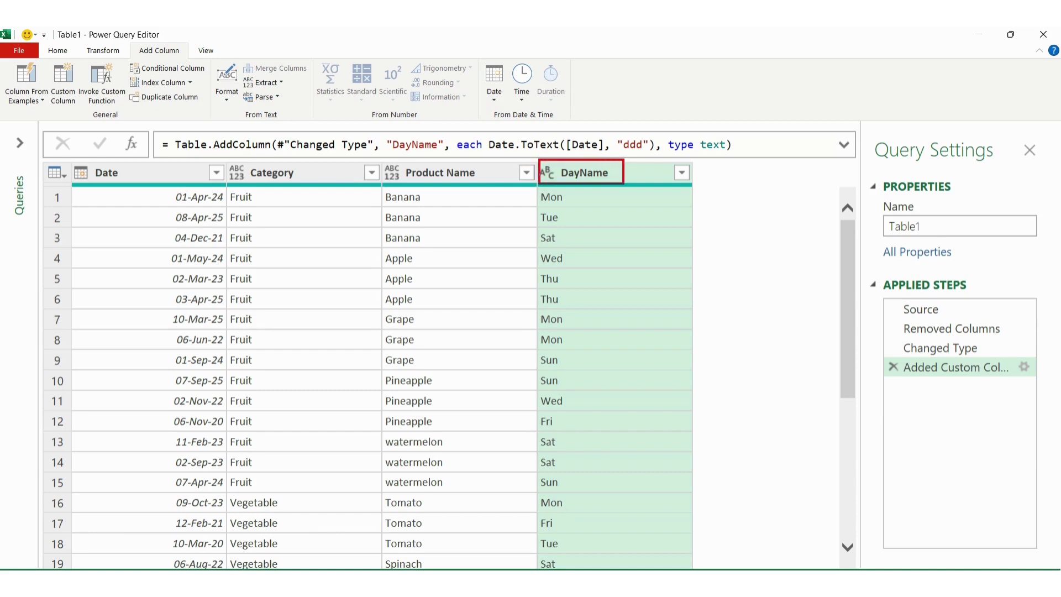
{"action": "key", "text": "Escape"}
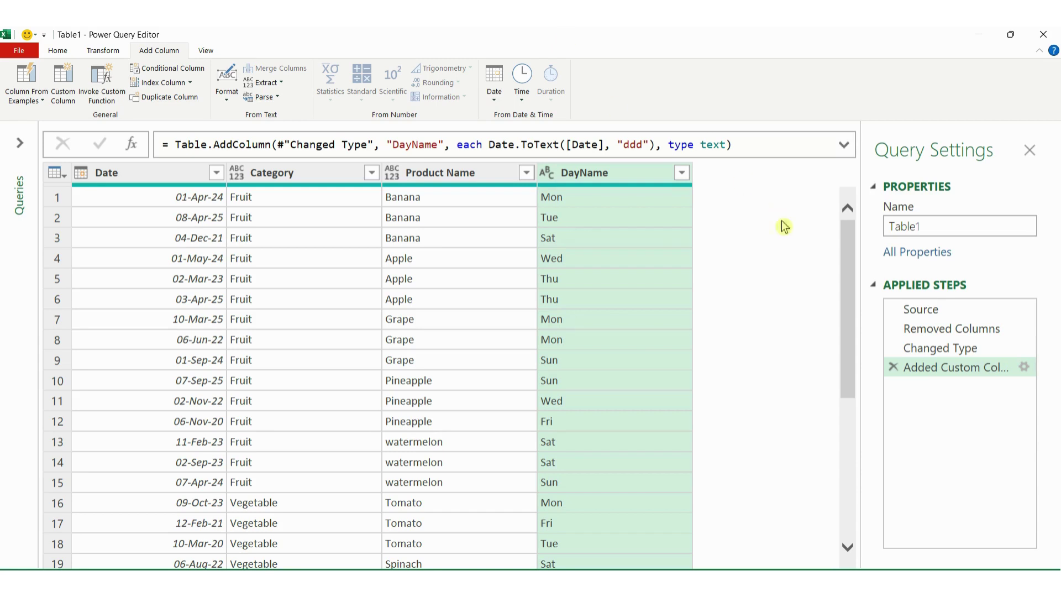
- Delete the DayName step and start a new column from examples From Selection on Date
{"action": "left_click", "coordinate": [893, 368]}
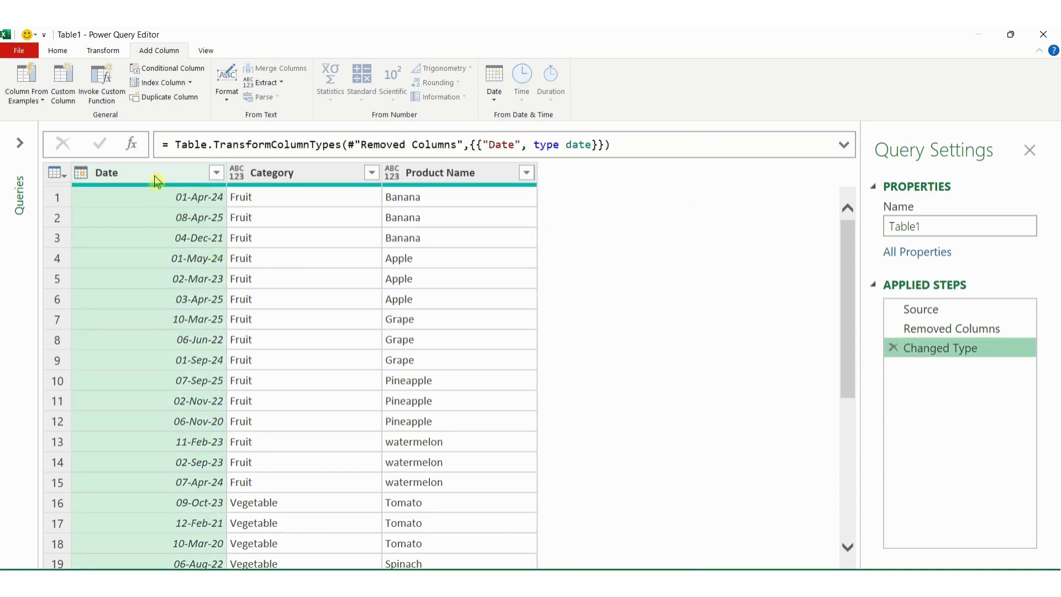
{"action": "left_click", "coordinate": [33, 100]}
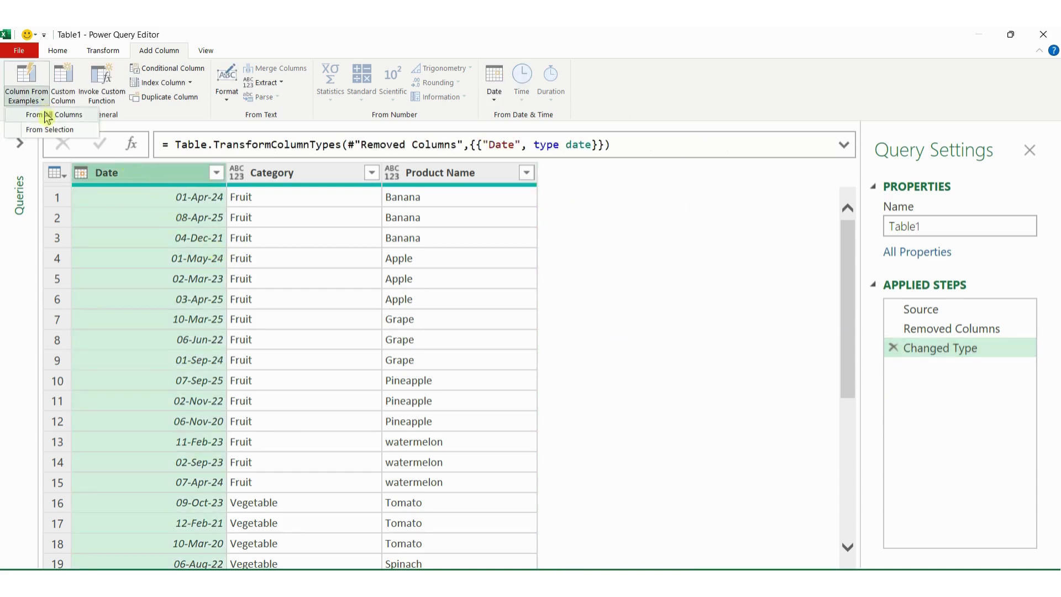
{"action": "left_click", "coordinate": [47, 131]}
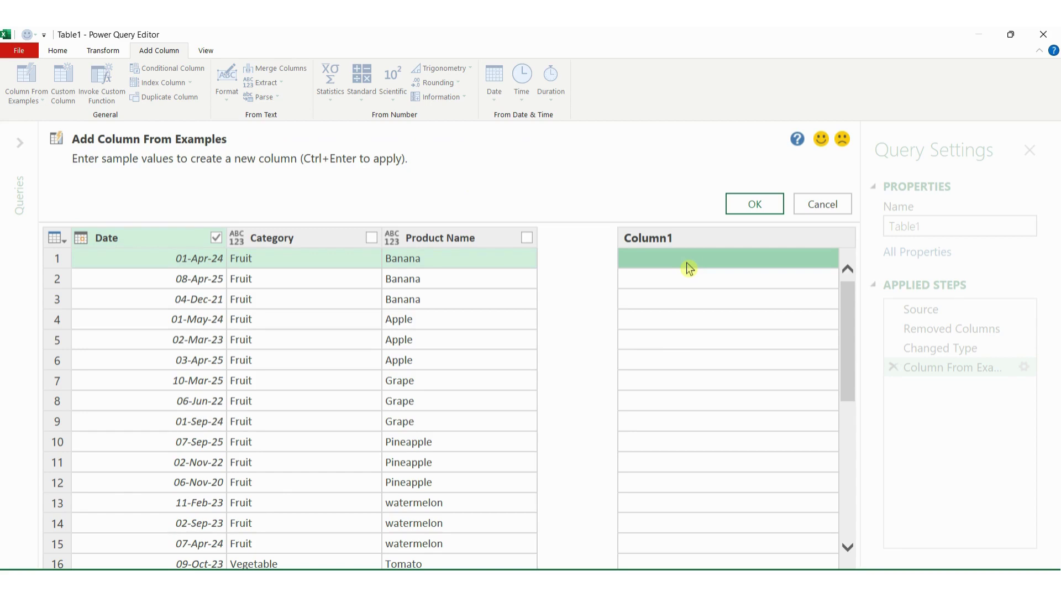
- Enter Q2 as the sample in rows 1 and 2, filling every row with Q2
{"action": "type", "text": "Q"}
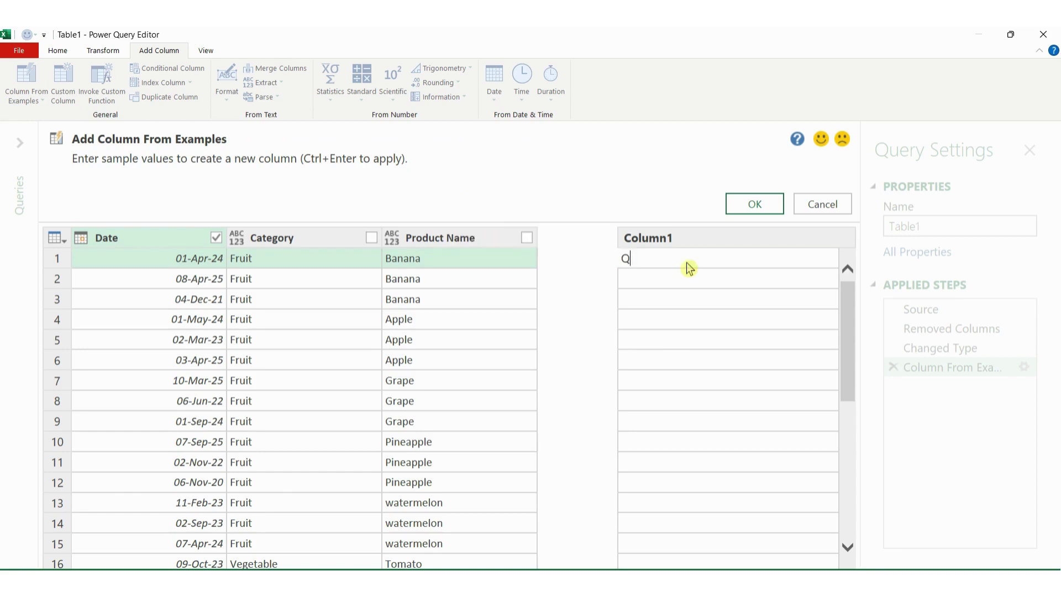
{"action": "type", "text": "2"}
{"action": "key", "text": "Return"}
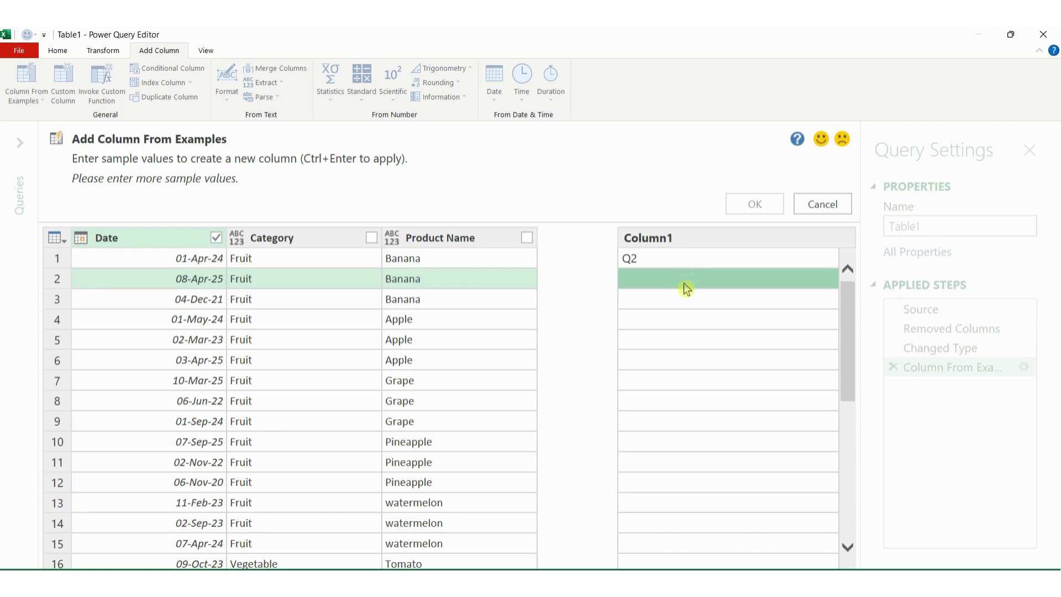
{"action": "type", "text": "Q2"}
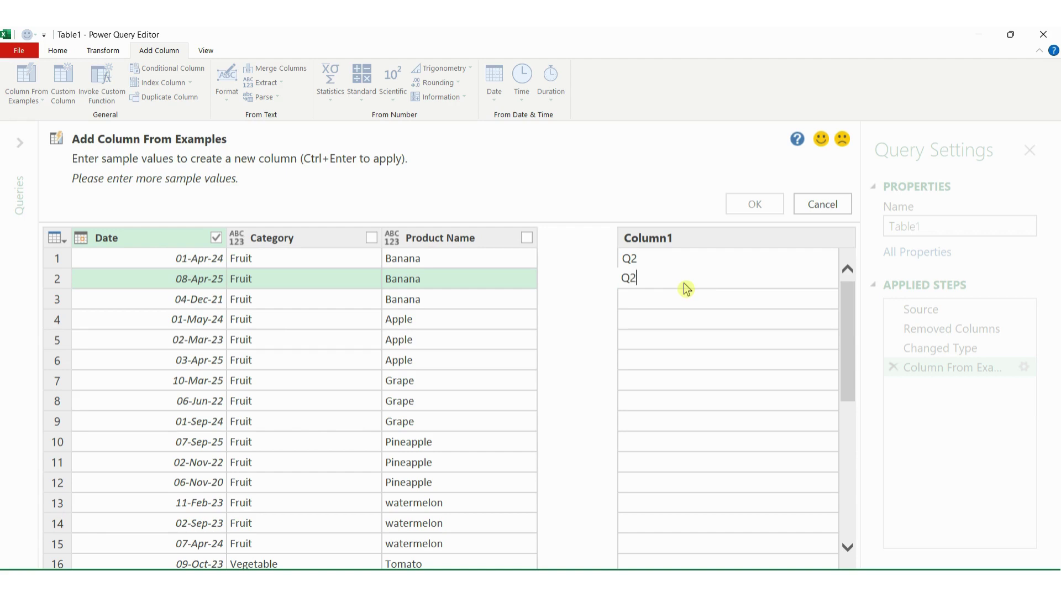
{"action": "key", "text": "Return"}
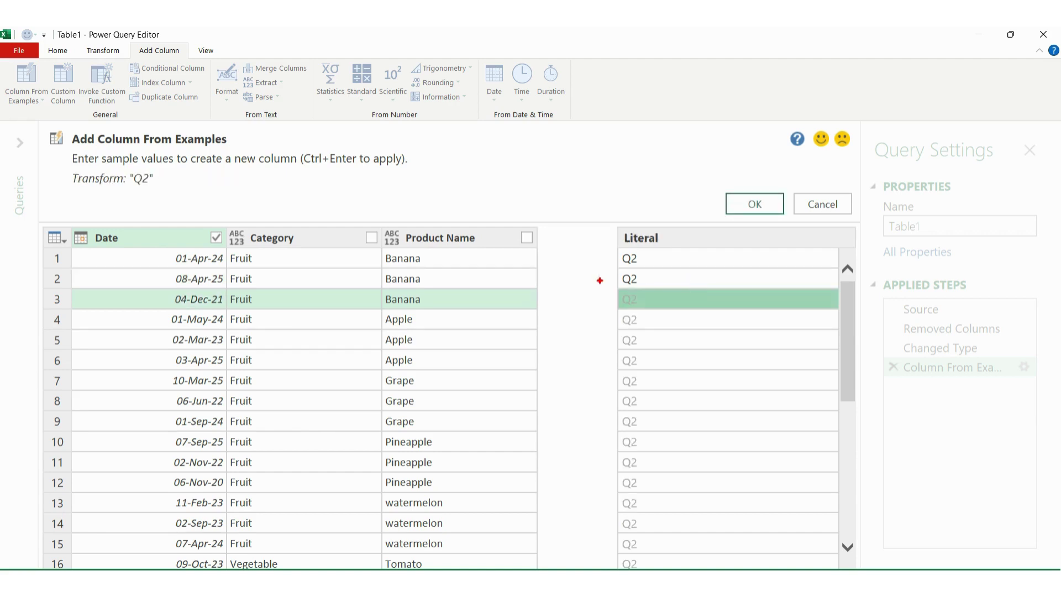
{"action": "mouse_move", "coordinate": [612, 253]}
{"action": "left_mouse_down"}
{"action": "mouse_move", "coordinate": [630, 247]}
{"action": "mouse_move", "coordinate": [668, 325]}
{"action": "mouse_move", "coordinate": [622, 468]}
{"action": "mouse_move", "coordinate": [603, 236]}
{"action": "left_mouse_up"}
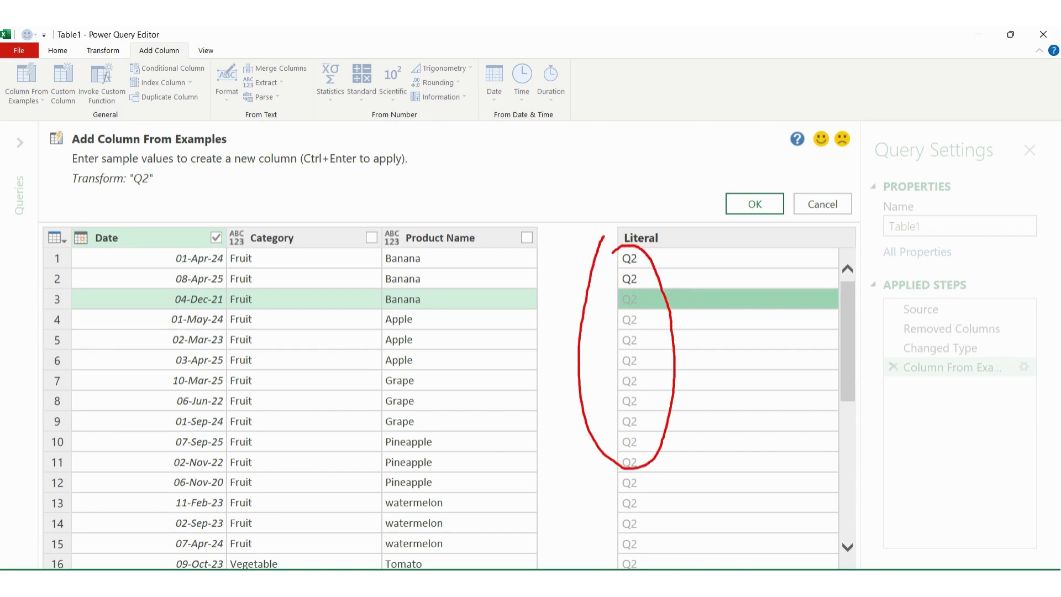
{"action": "left_click_drag", "start_coordinate": [140, 192], "coordinate": [156, 187]}
{"action": "key", "text": "Escape"}
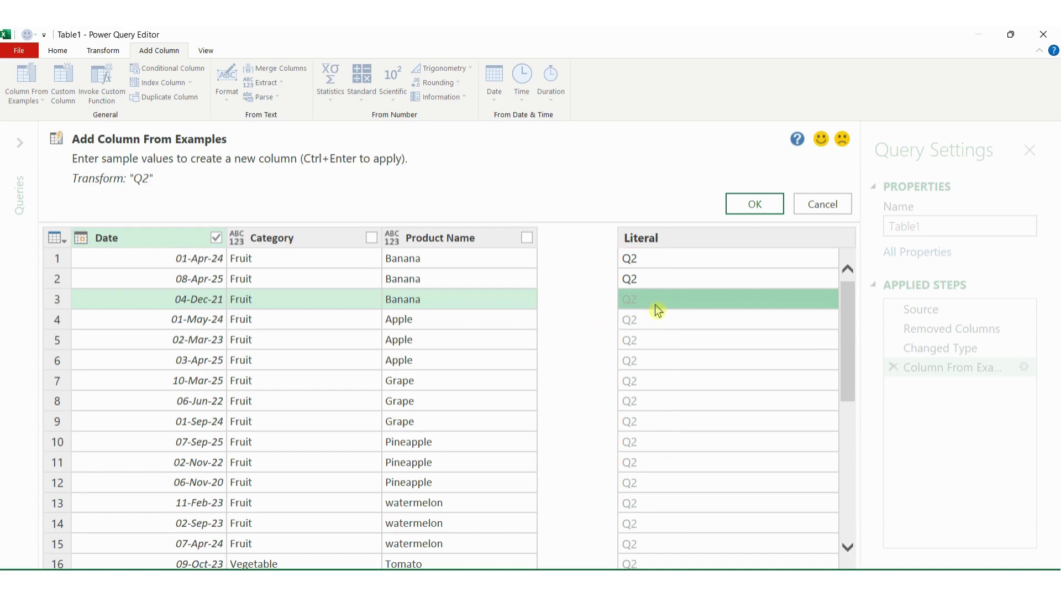
- Replace the guesses with Q4 samples in row 3 and row 11
{"action": "left_click", "coordinate": [666, 308]}
{"action": "type", "text": "Q"}
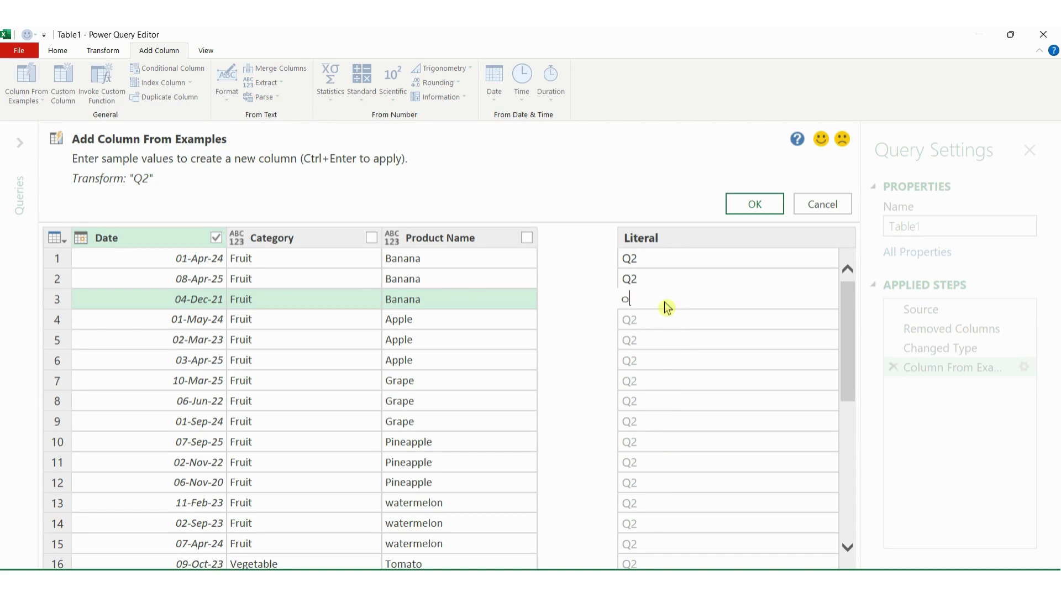
{"action": "key", "text": "BackSpace"}
{"action": "key", "text": "BackSpace"}
{"action": "type", "text": "Q"}
{"action": "key", "text": "BackSpace"}
{"action": "type", "text": "Q"}
{"action": "type", "text": "4"}
{"action": "key", "text": "Return"}
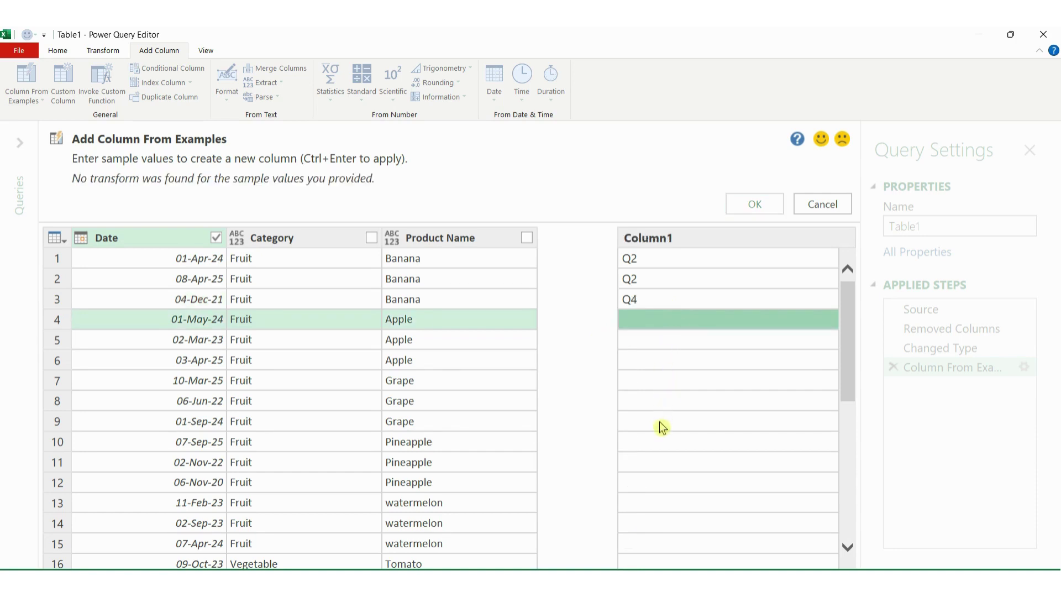
{"action": "left_click", "coordinate": [650, 460]}
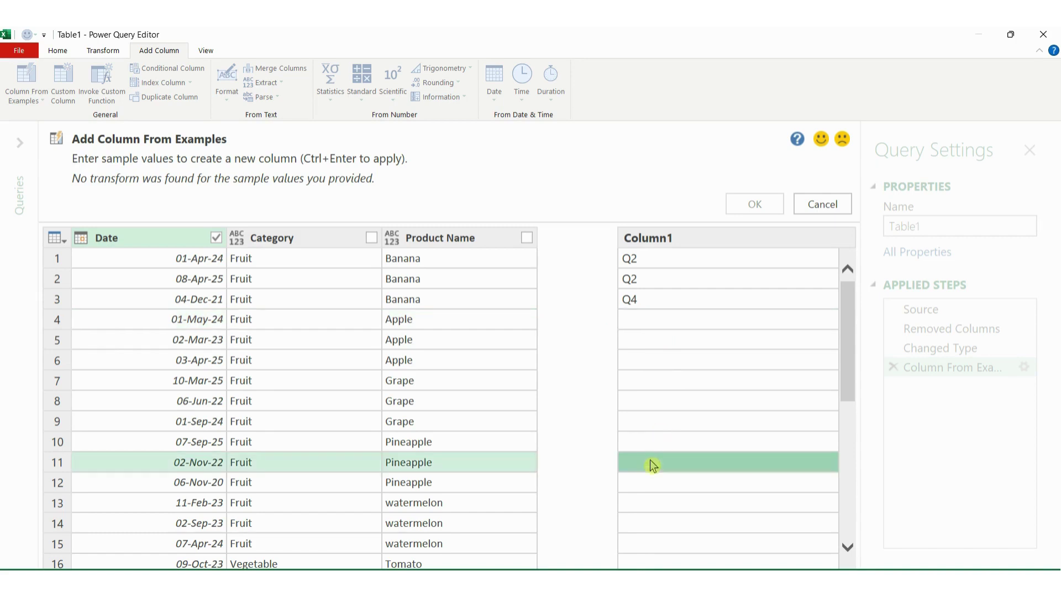
{"action": "type", "text": "Q4"}
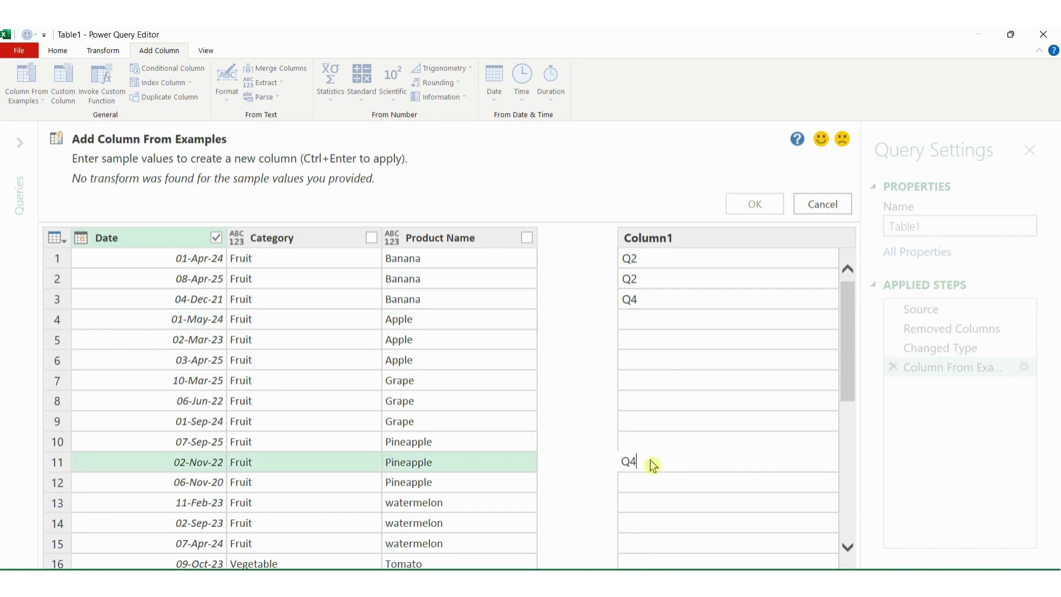
{"action": "key", "text": "Return"}
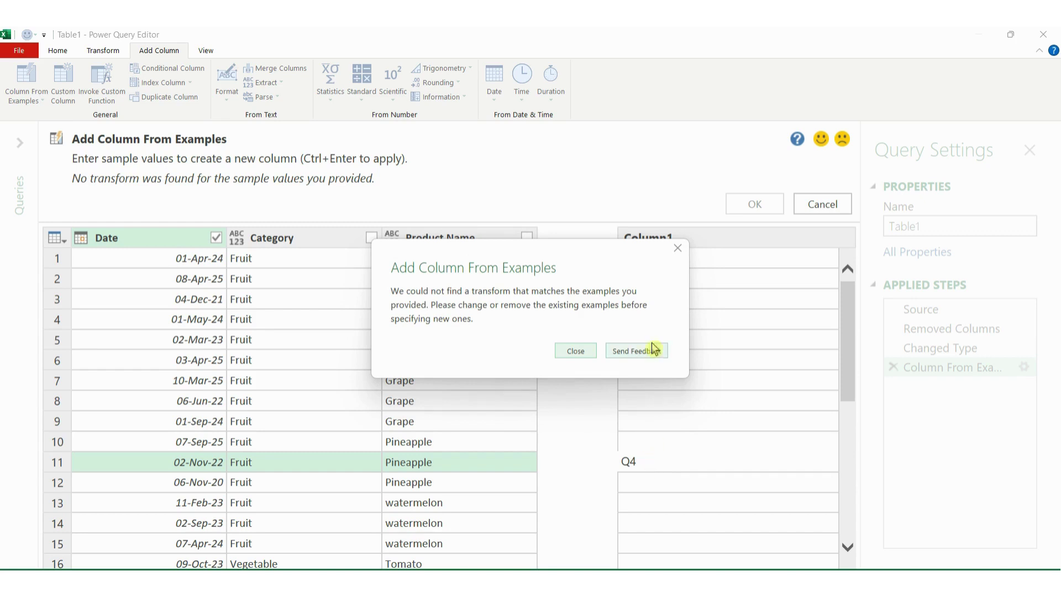
- Dismiss the no-transform-found error and clear the samples in rows 1 through 11
{"action": "left_click", "coordinate": [678, 249]}
{"action": "left_click", "coordinate": [670, 459]}
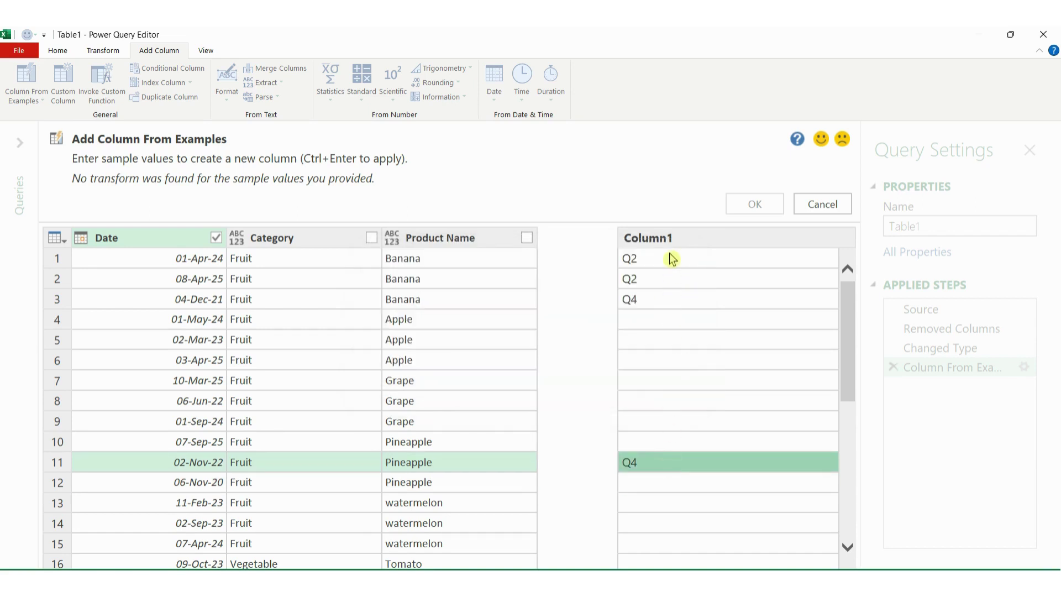
{"action": "left_click_drag", "start_coordinate": [670, 258], "coordinate": [679, 472]}
{"action": "key", "text": "Delete"}
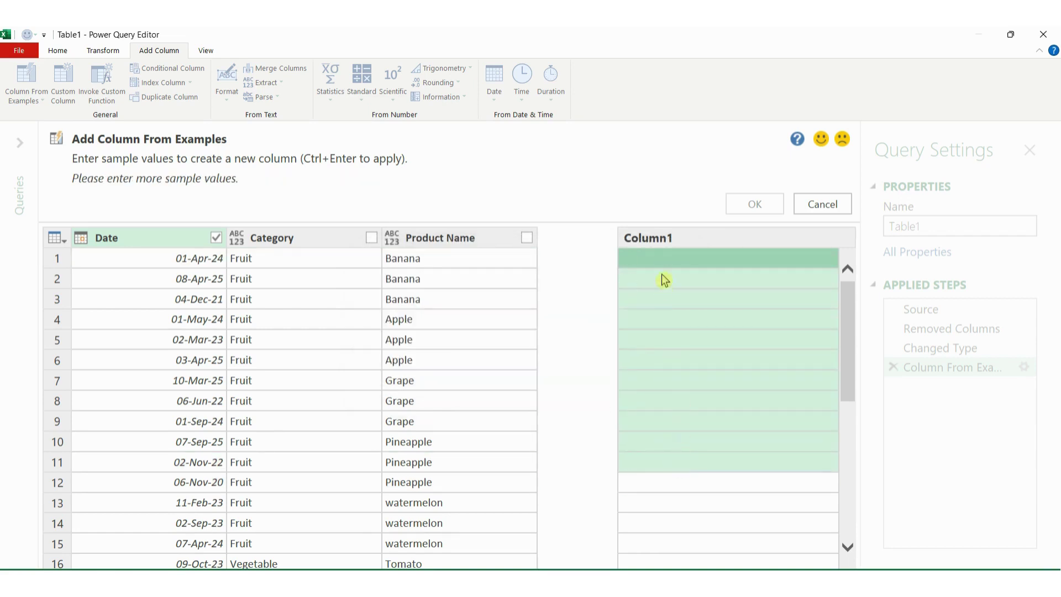
- Enter 2 as the first row's sample to get Date.QuarterOfYear, and accept the Quarter column
{"action": "left_click", "coordinate": [662, 263]}
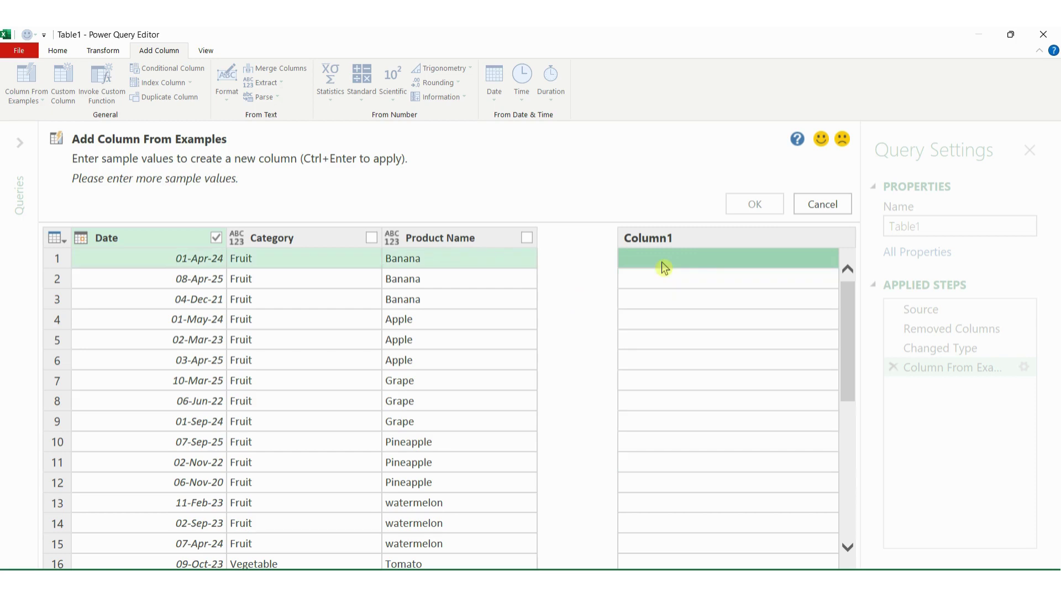
{"action": "double_click", "coordinate": [664, 266]}
{"action": "type", "text": "2"}
{"action": "key", "text": "Return"}
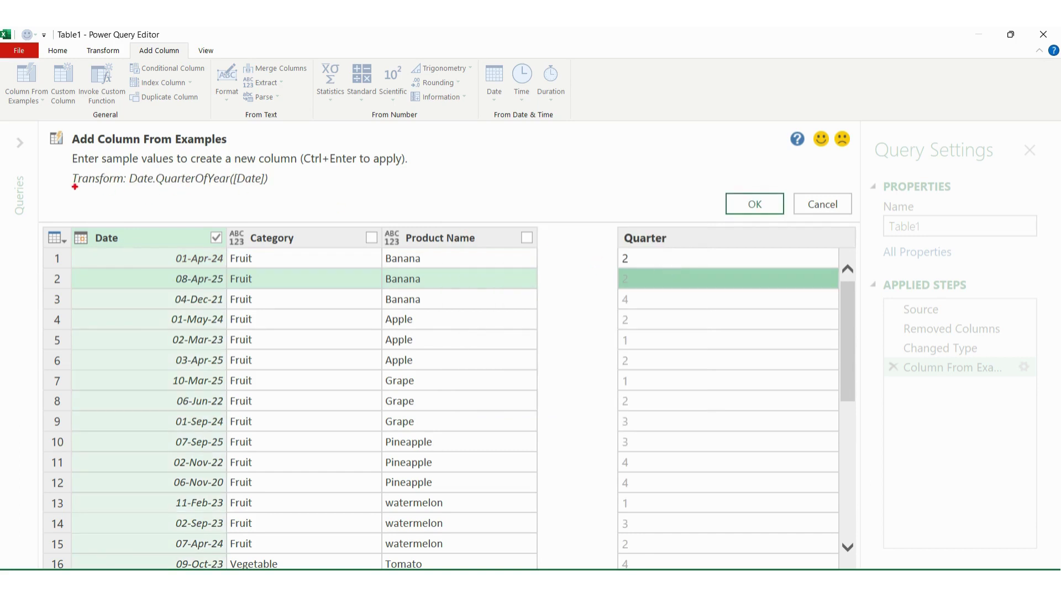
{"action": "left_click_drag", "start_coordinate": [63, 172], "coordinate": [291, 204]}
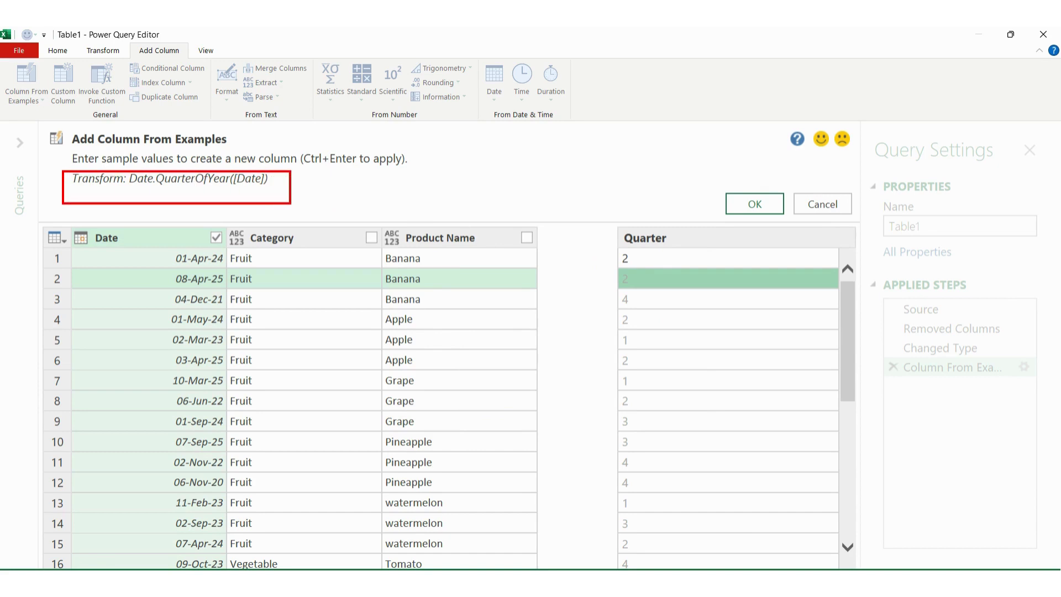
{"action": "left_click_drag", "start_coordinate": [176, 190], "coordinate": [238, 192]}
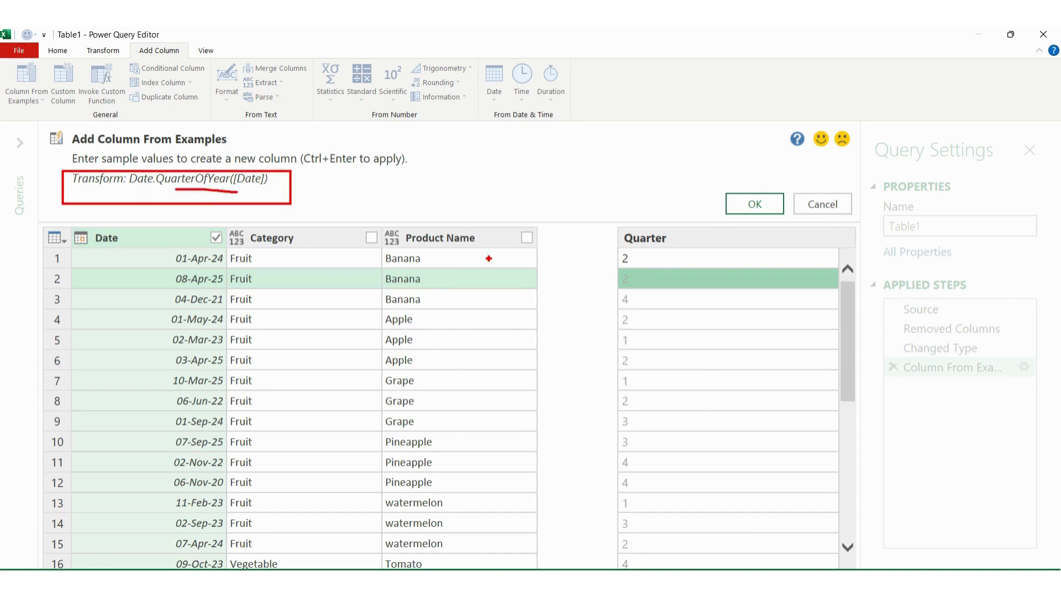
{"action": "left_click_drag", "start_coordinate": [644, 259], "coordinate": [677, 242]}
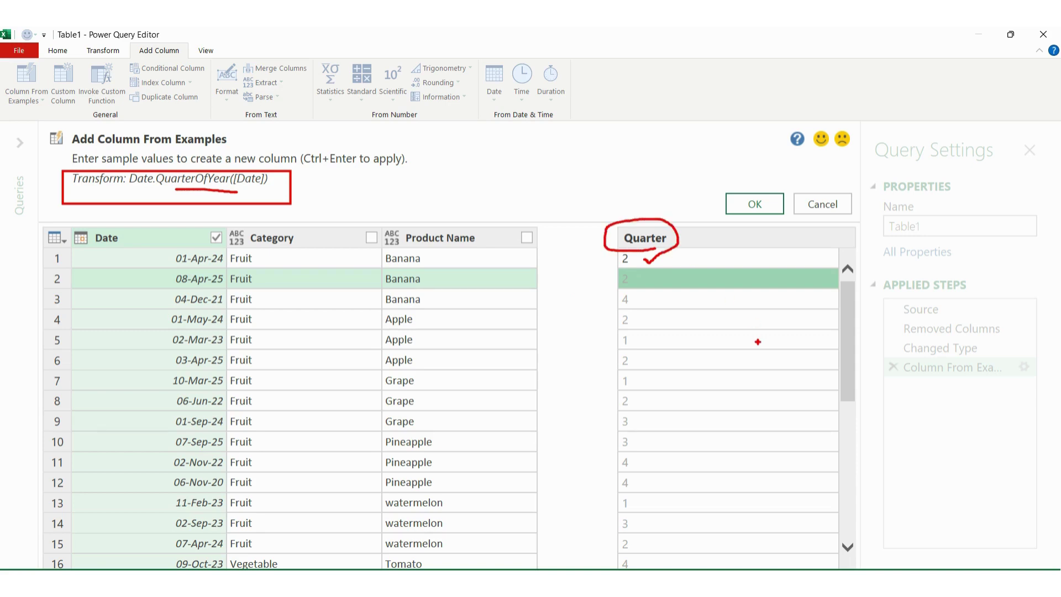
{"action": "key", "text": "Escape"}
{"action": "left_click", "coordinate": [756, 204]}
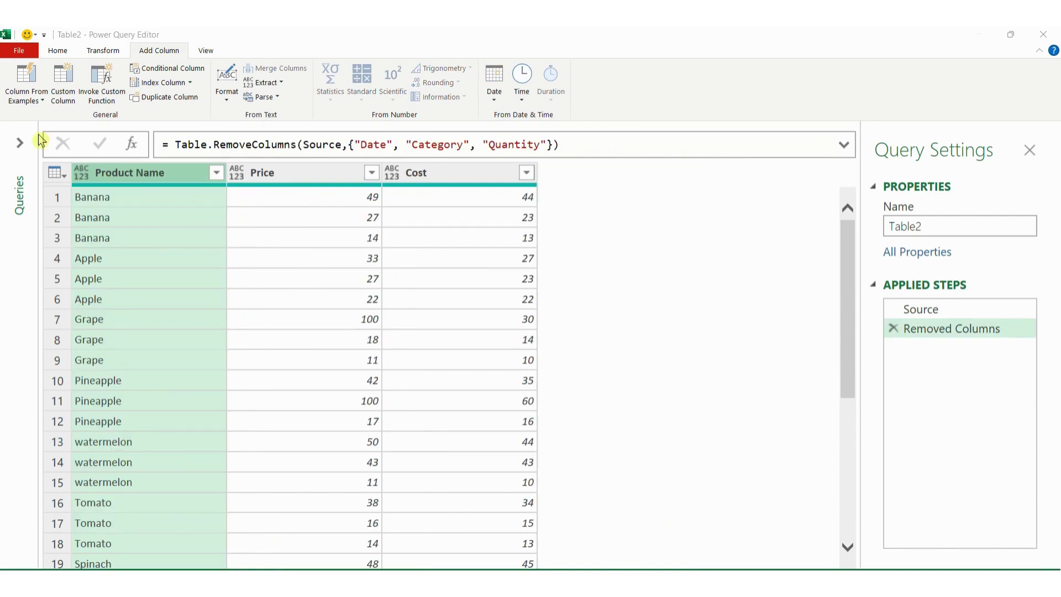
- On Table2, start a column from examples with Price and Cost unticked, leaving only Product Name
{"action": "left_click", "coordinate": [26, 82]}
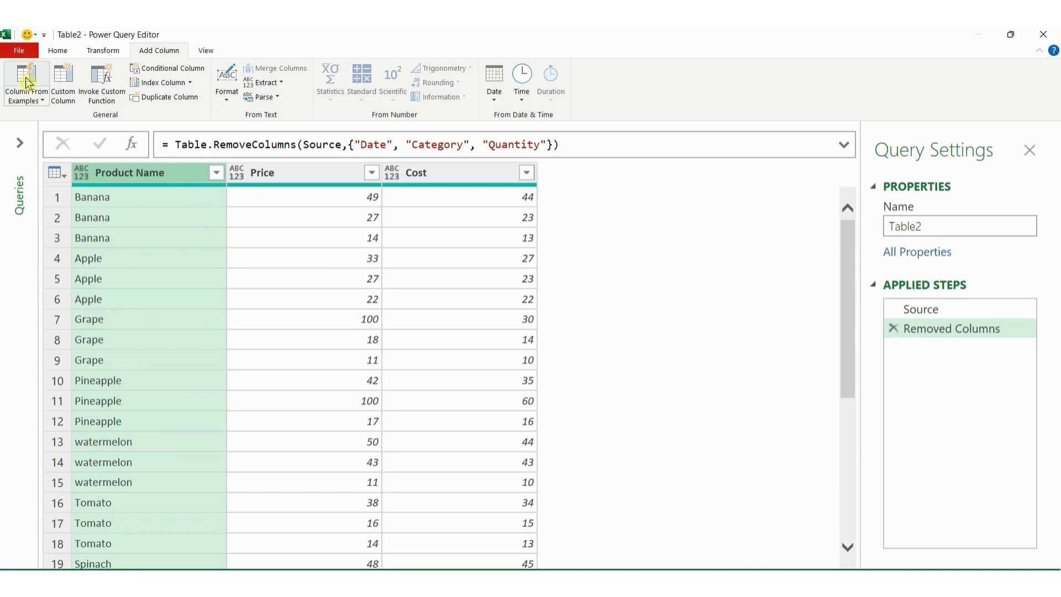
{"action": "left_click", "coordinate": [26, 82]}
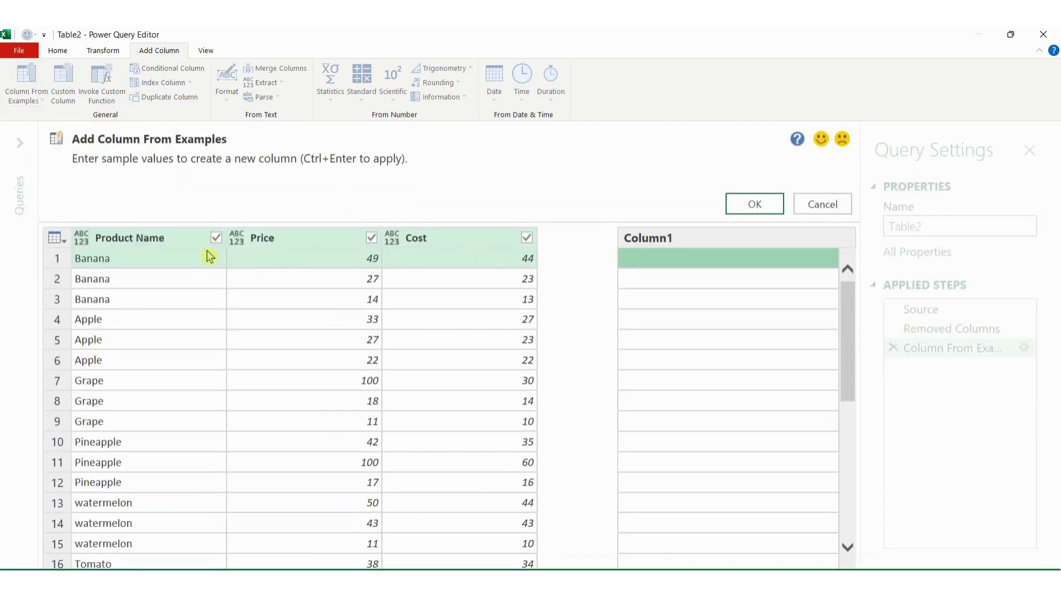
{"action": "left_click", "coordinate": [526, 238]}
{"action": "left_click", "coordinate": [372, 238]}
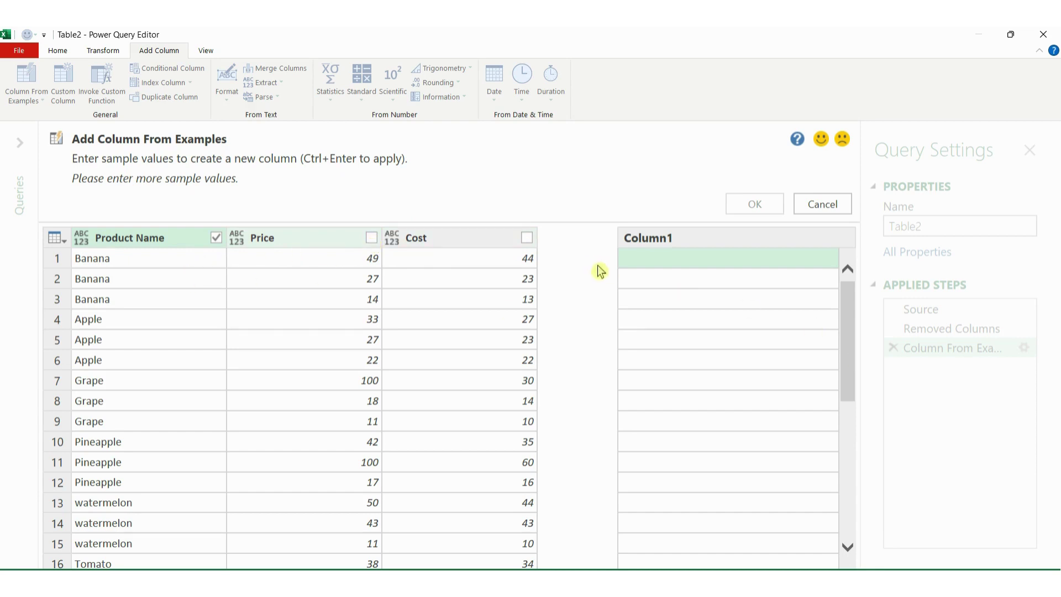
- Enter the examples Ba in row 1 and Ap in the Apple row
{"action": "left_click", "coordinate": [685, 278]}
{"action": "left_click", "coordinate": [688, 258]}
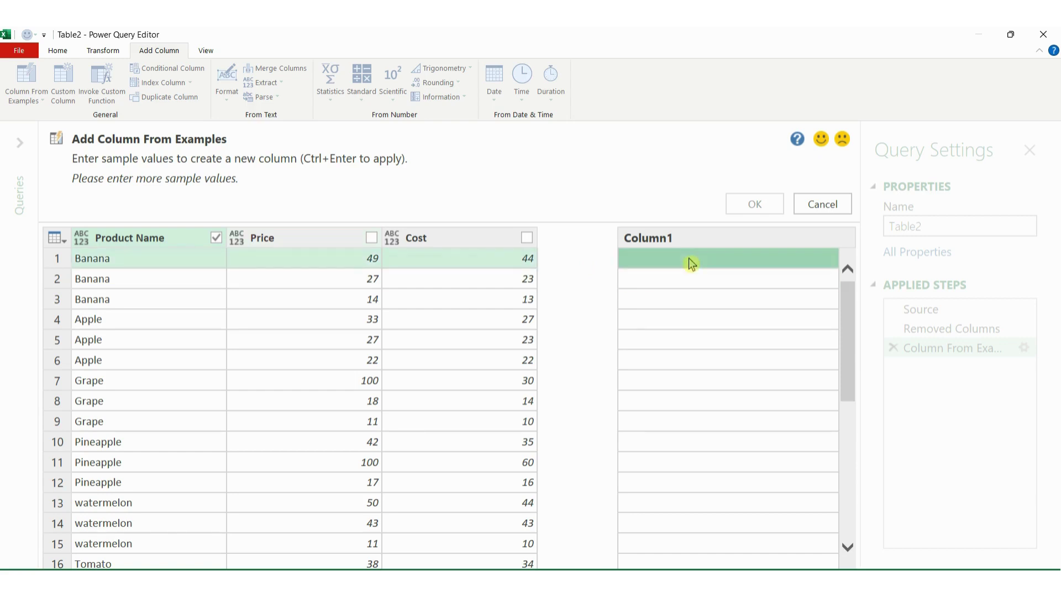
{"action": "type", "text": "Ba"}
{"action": "key", "text": "Return"}
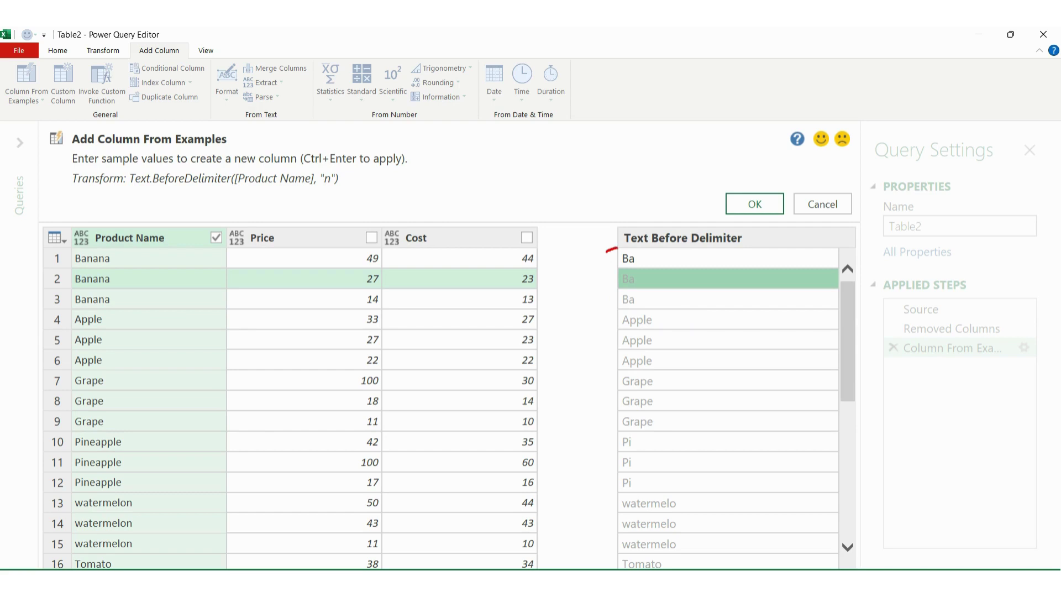
{"action": "left_click_drag", "start_coordinate": [618, 248], "coordinate": [606, 253]}
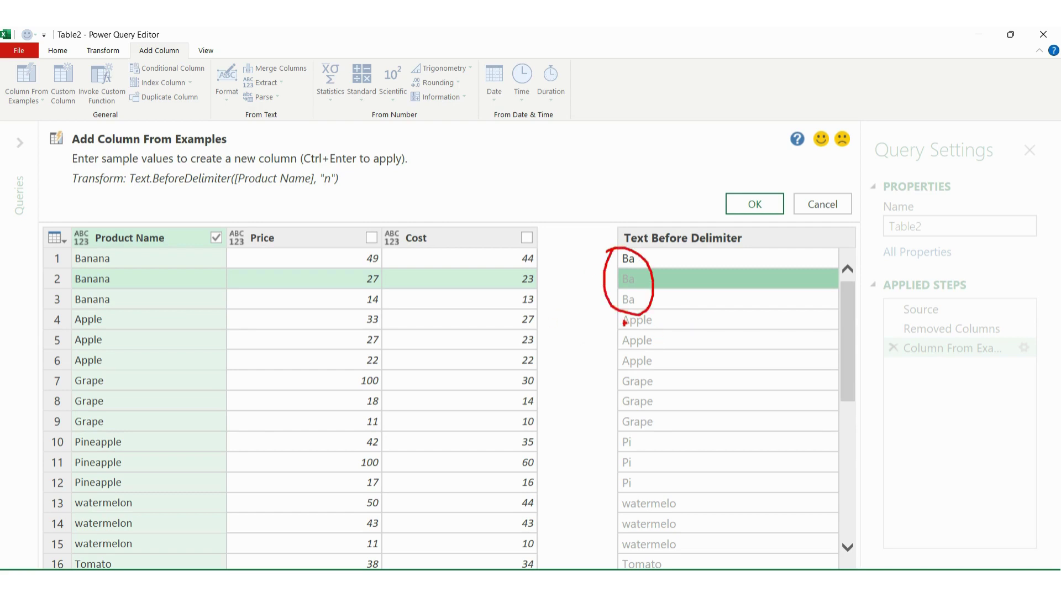
{"action": "mouse_move", "coordinate": [609, 316]}
{"action": "left_mouse_down"}
{"action": "mouse_move", "coordinate": [604, 381]}
{"action": "mouse_move", "coordinate": [590, 389]}
{"action": "left_mouse_up"}
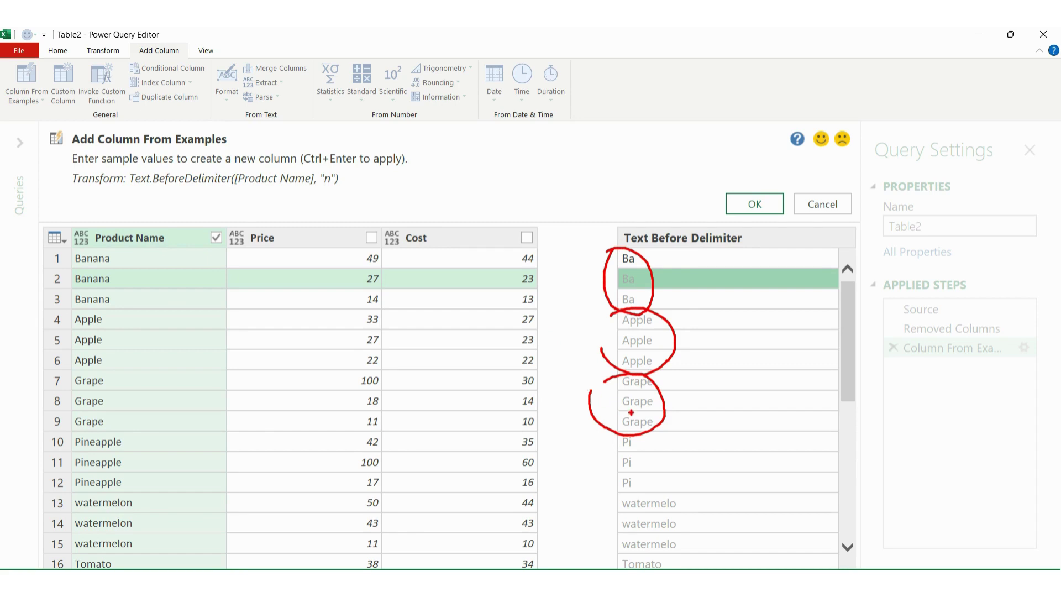
{"action": "left_click", "coordinate": [669, 320]}
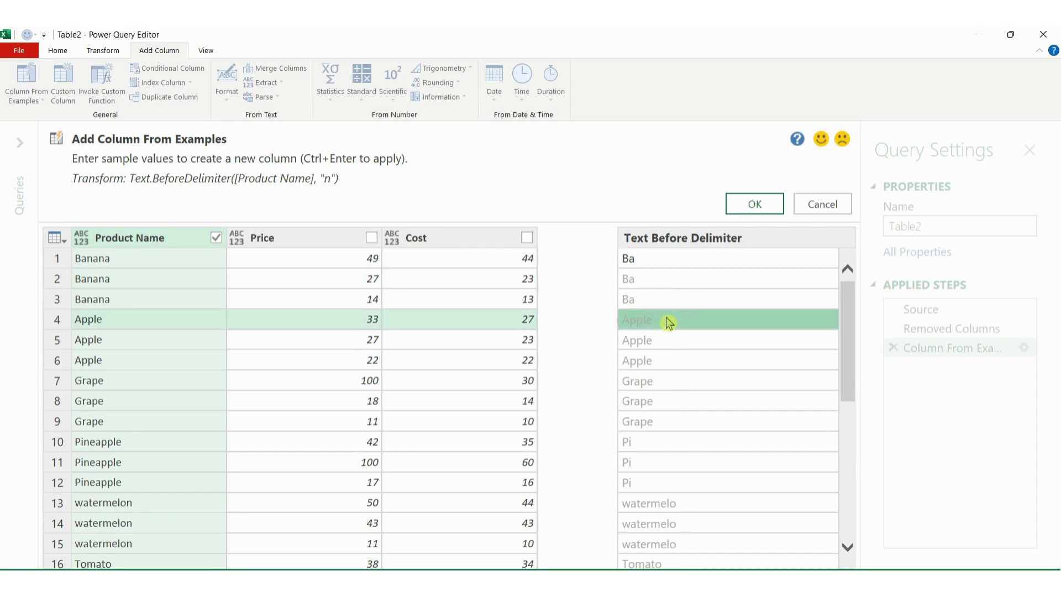
{"action": "type", "text": "Ap"}
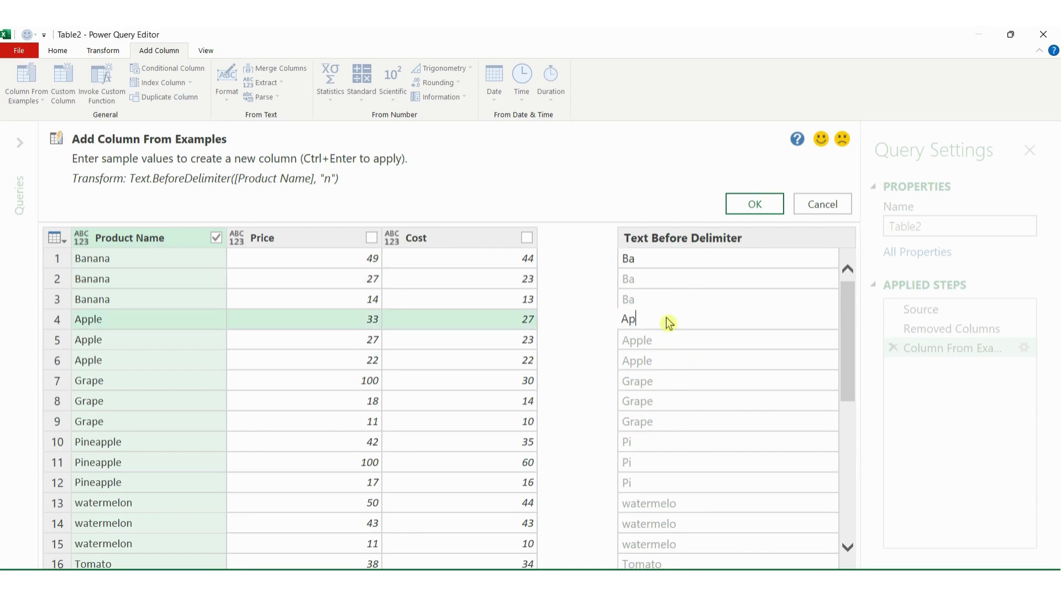
{"action": "key", "text": "Return"}
- Review the filled rows and highlight the Text.Start([Product Name], 2) formula
{"action": "scroll", "coordinate": [699, 384], "scroll_direction": "down", "scroll_amount": 3}
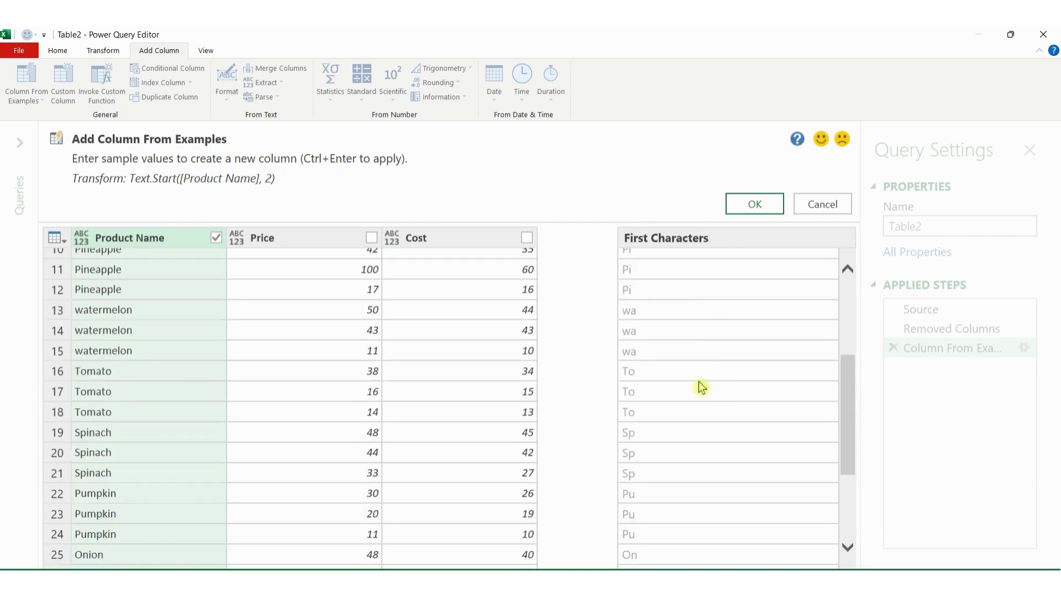
{"action": "scroll", "coordinate": [700, 384], "scroll_direction": "down", "scroll_amount": 2}
{"action": "scroll", "coordinate": [708, 386], "scroll_direction": "down", "scroll_amount": 1}
{"action": "scroll", "coordinate": [718, 395], "scroll_direction": "up", "scroll_amount": 5}
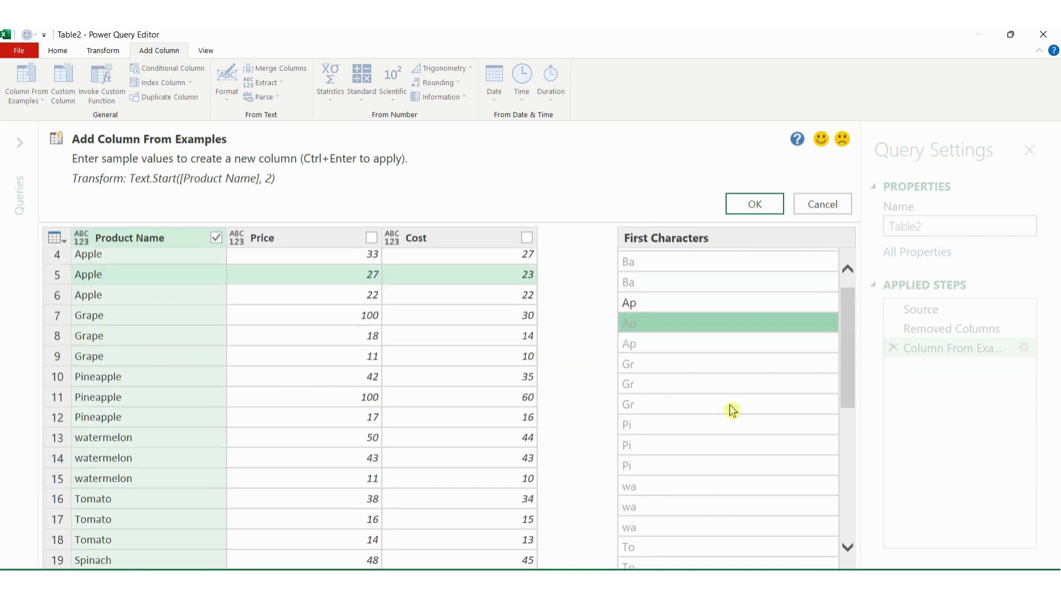
{"action": "scroll", "coordinate": [729, 404], "scroll_direction": "up", "scroll_amount": 1}
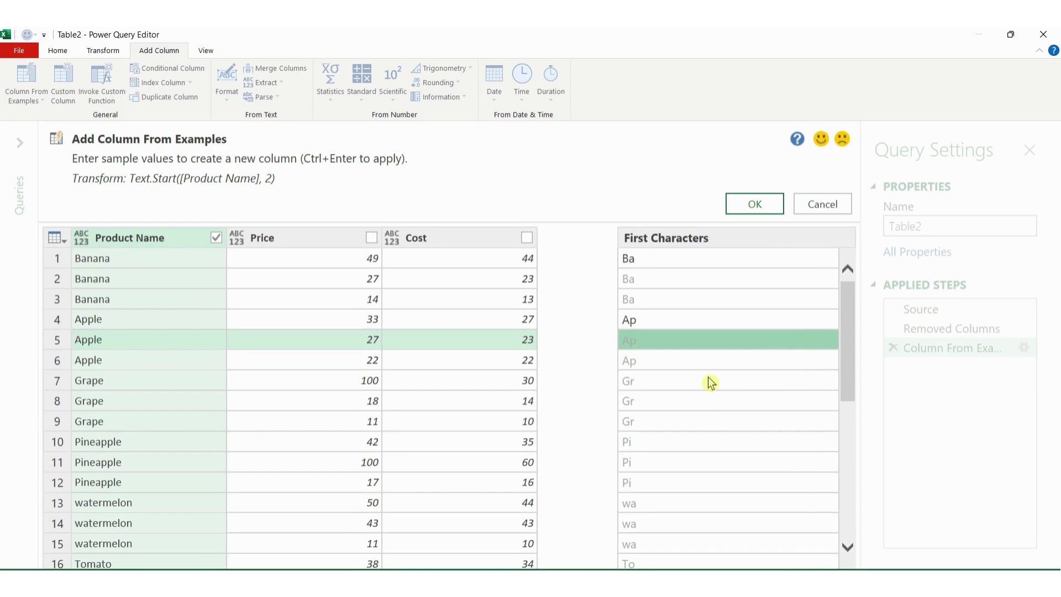
{"action": "left_click_drag", "start_coordinate": [615, 267], "coordinate": [632, 268]}
{"action": "left_click_drag", "start_coordinate": [65, 167], "coordinate": [327, 200]}
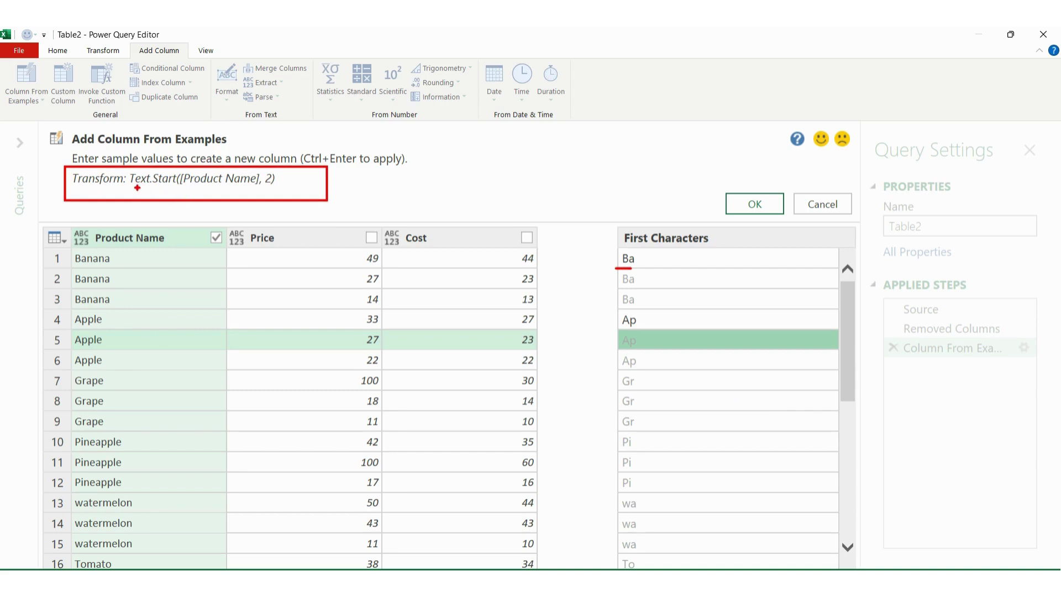
{"action": "left_click_drag", "start_coordinate": [137, 188], "coordinate": [272, 193]}
{"action": "key", "text": "Escape"}
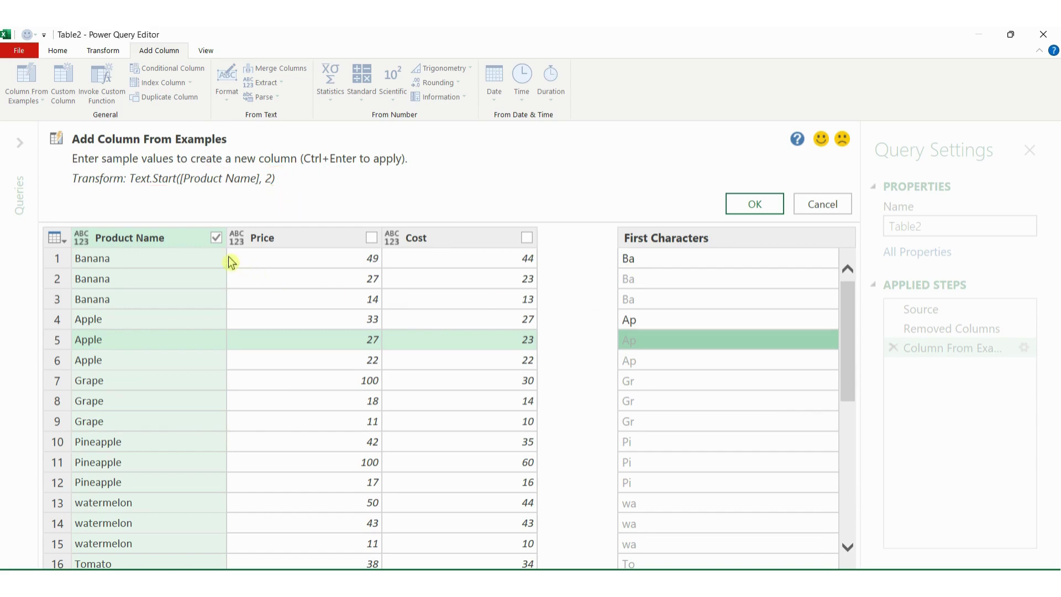
- Uncheck Product Name and delete the Ba and Ap text examples
{"action": "left_click", "coordinate": [216, 238]}
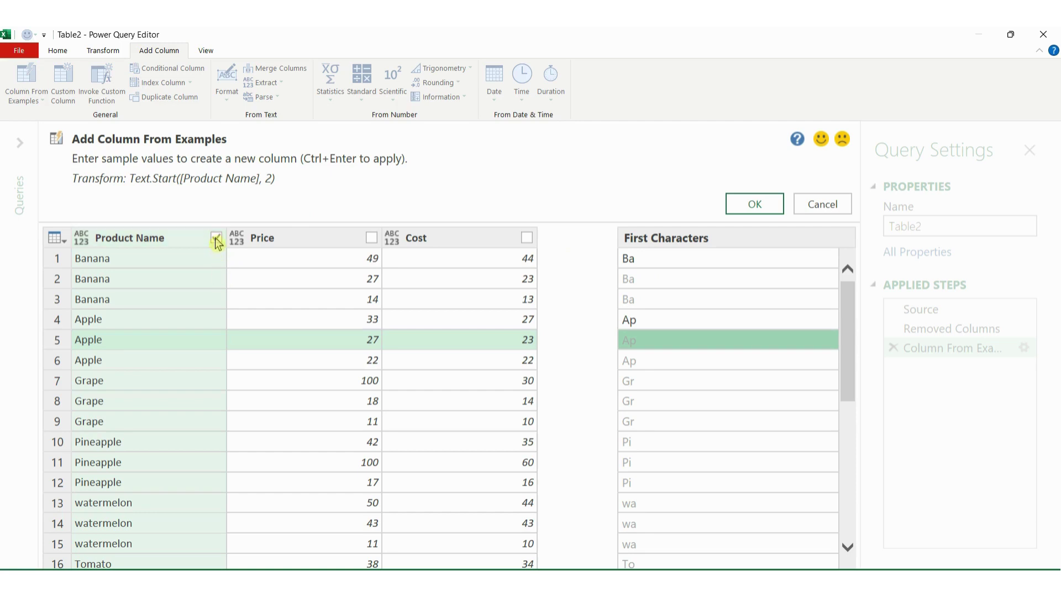
{"action": "left_click", "coordinate": [698, 265]}
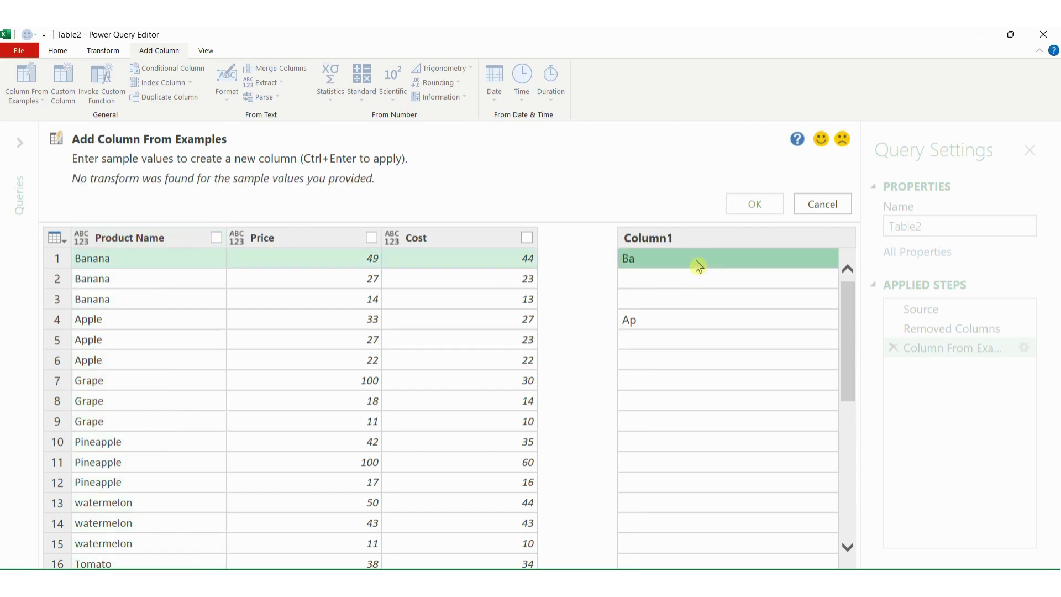
{"action": "key", "text": "Delete"}
{"action": "left_click", "coordinate": [691, 320]}
{"action": "key", "text": "Delete"}
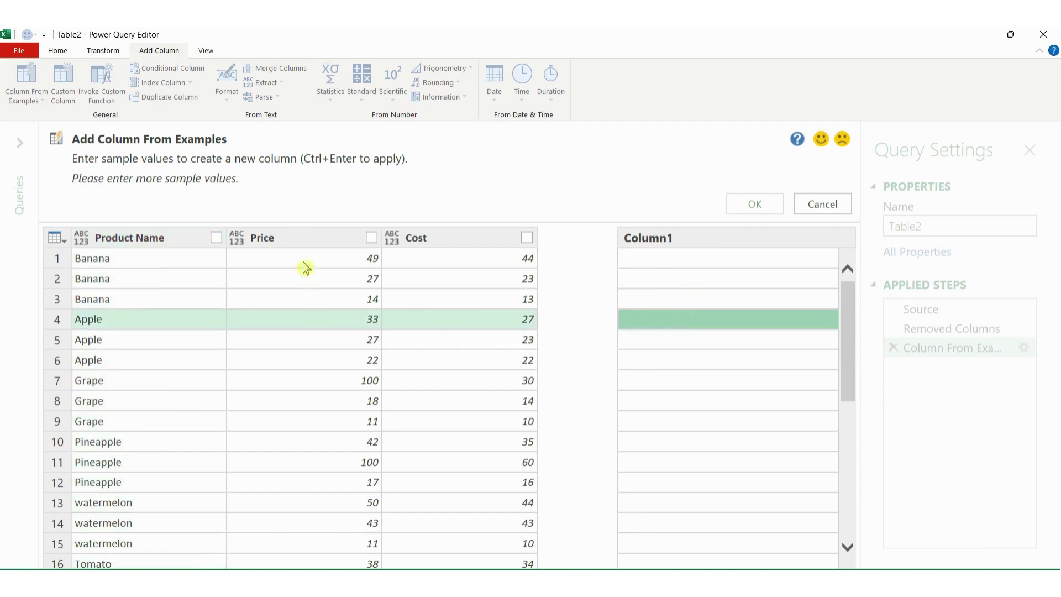
- Check Price and enter 10 in row 7 (Price 100) to get Number.Sqrt([Price])
{"action": "left_click", "coordinate": [371, 238]}
{"action": "left_click", "coordinate": [699, 261]}
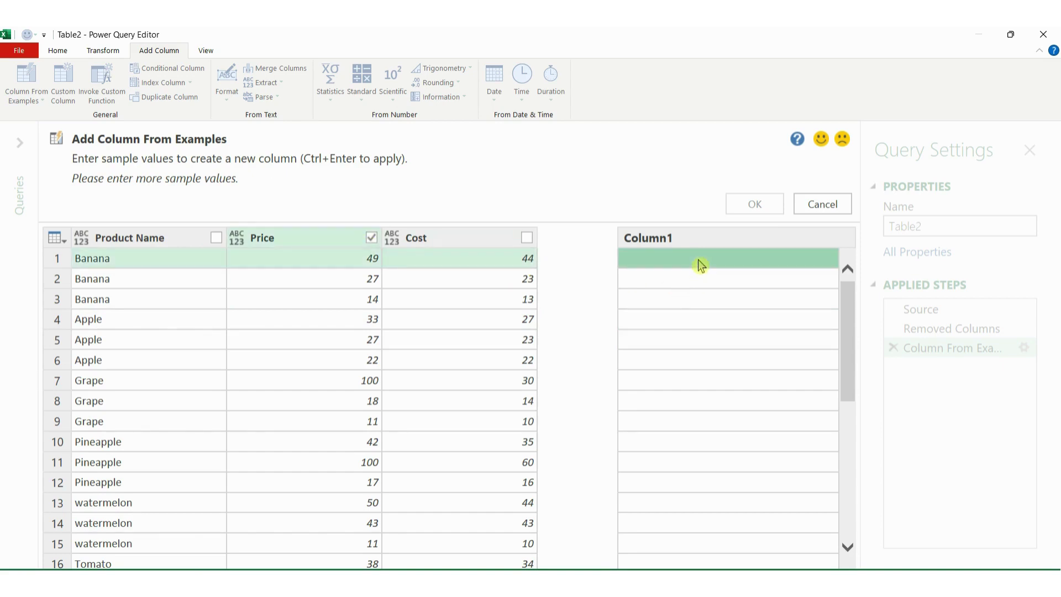
{"action": "left_click", "coordinate": [711, 381]}
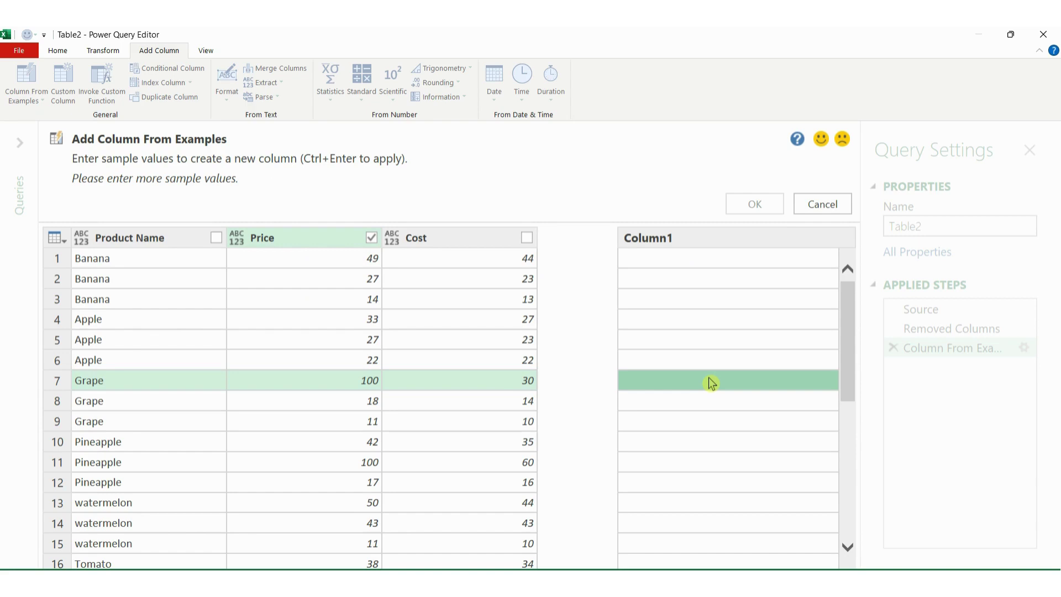
{"action": "type", "text": "10"}
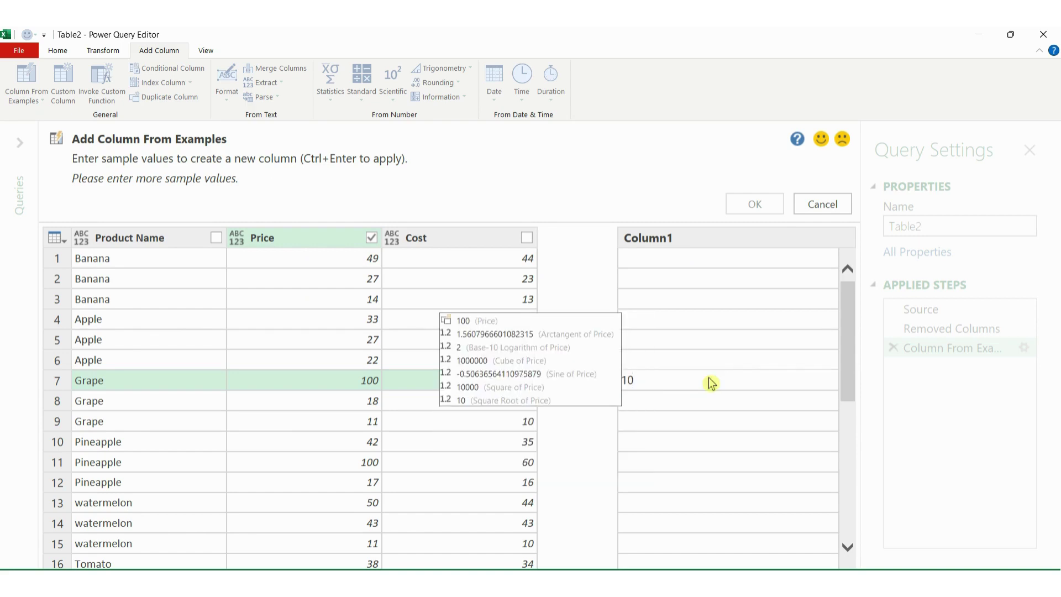
{"action": "key", "text": "Return"}
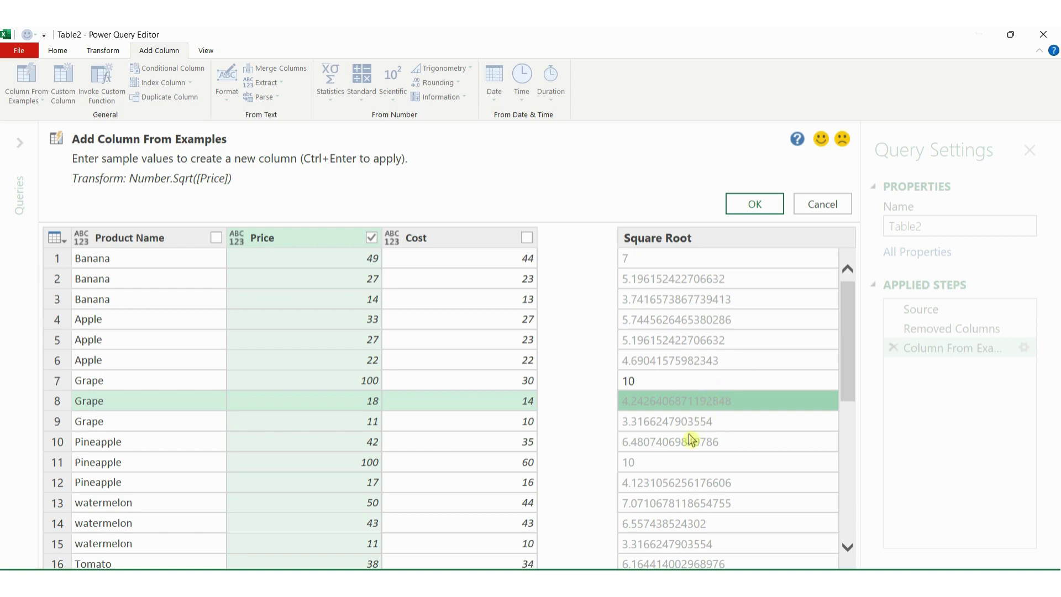
{"action": "scroll", "coordinate": [685, 473], "scroll_direction": "down", "scroll_amount": 1}
{"action": "scroll", "coordinate": [685, 473], "scroll_direction": "down", "scroll_amount": 1}
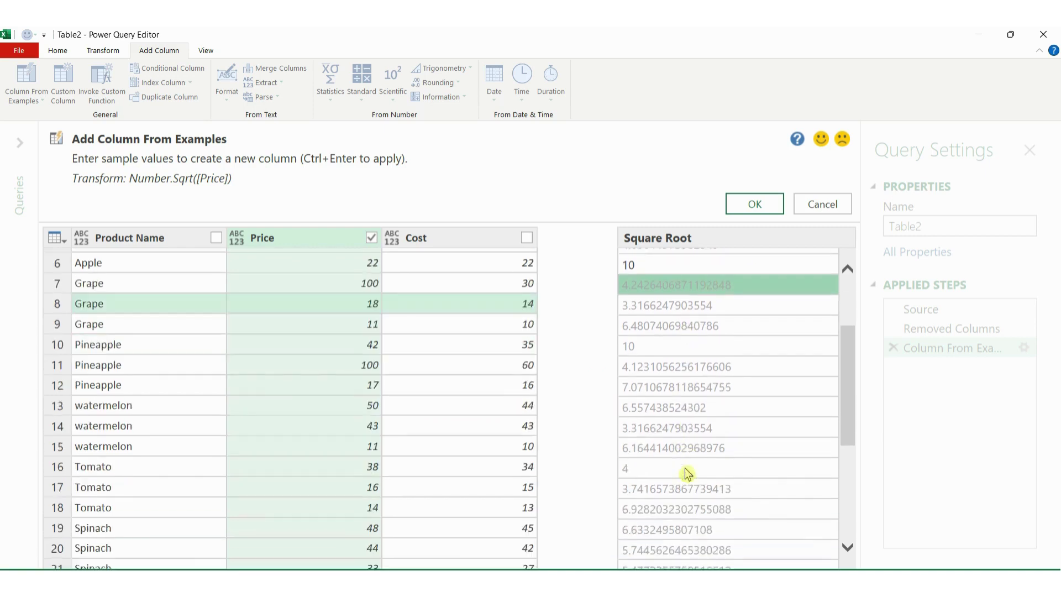
{"action": "scroll", "coordinate": [607, 473], "scroll_direction": "down", "scroll_amount": 3}
{"action": "scroll", "coordinate": [396, 509], "scroll_direction": "down", "scroll_amount": 2}
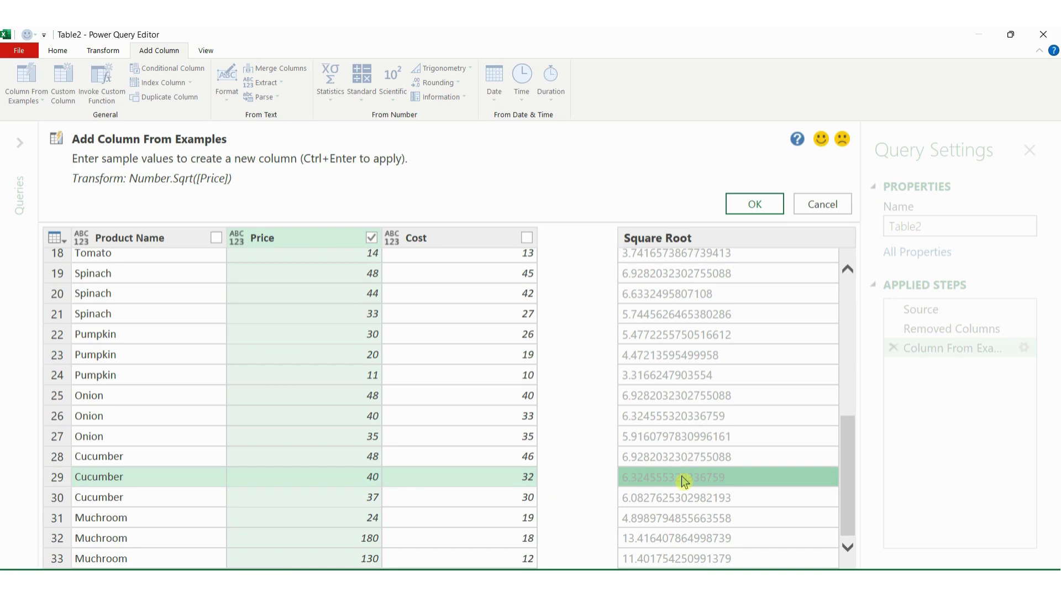
- Enter 4 in row 29, producing the [Price] / 10 transform
{"action": "left_click", "coordinate": [682, 476]}
{"action": "type", "text": "4"}
{"action": "key", "text": "Return"}
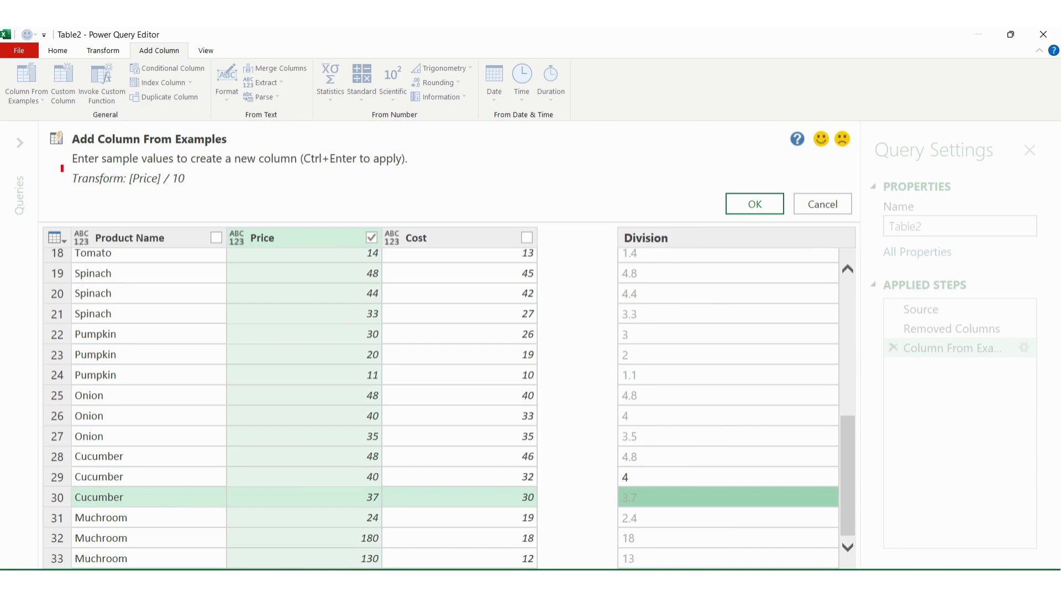
{"action": "mouse_move", "coordinate": [61, 166]}
{"action": "left_mouse_down"}
{"action": "mouse_move", "coordinate": [115, 197]}
{"action": "mouse_move", "coordinate": [216, 203]}
{"action": "left_mouse_up"}
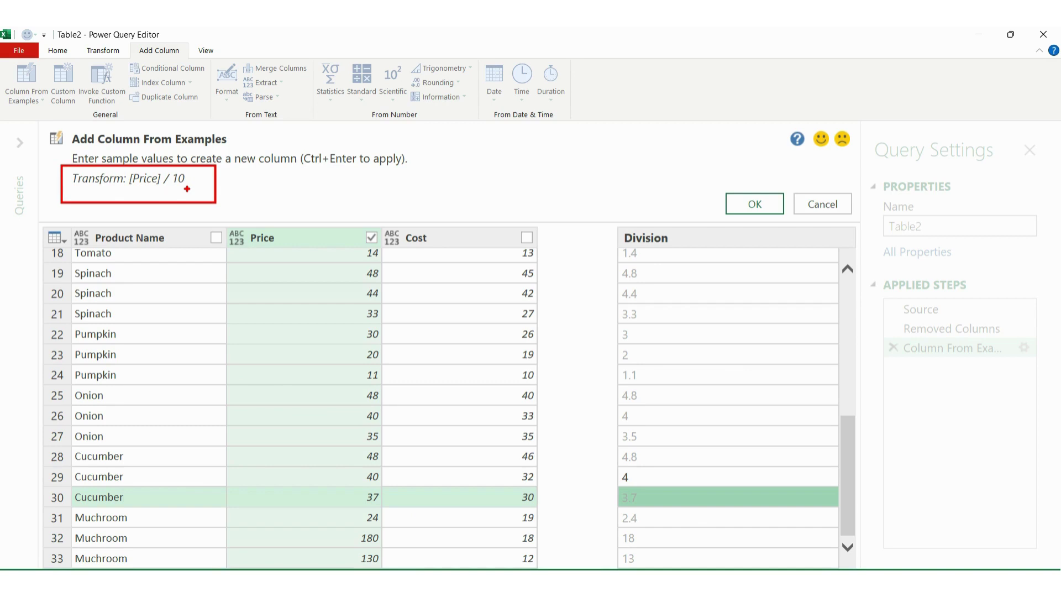
{"action": "key", "text": "Escape"}
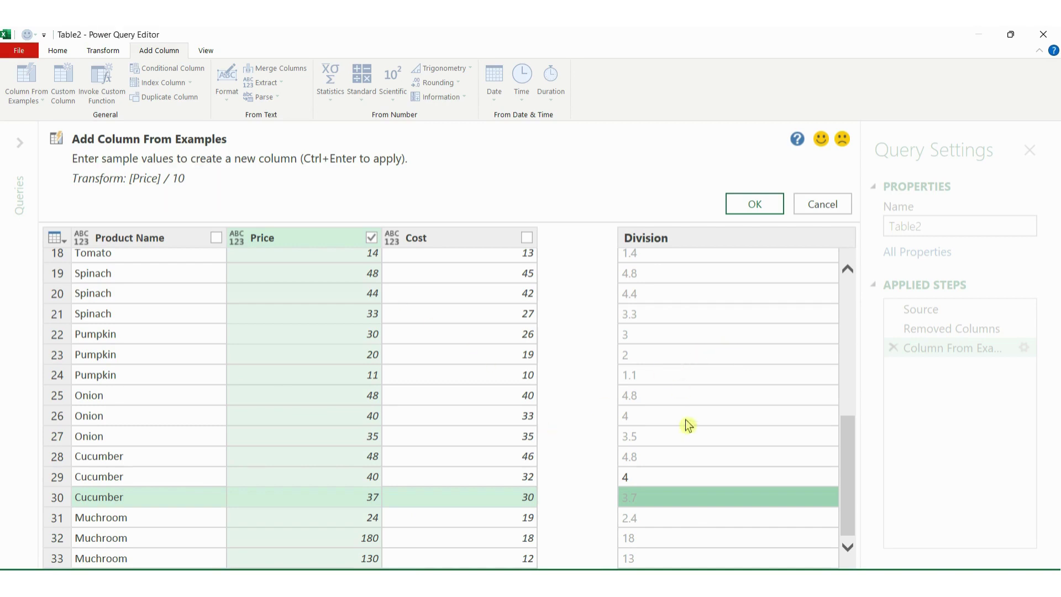
- Undo the row 29 example to restore the Number.Sqrt square root formula
{"action": "left_click", "coordinate": [695, 478]}
{"action": "type", "text": "6.324555320336759"}
{"action": "key", "text": "Return"}
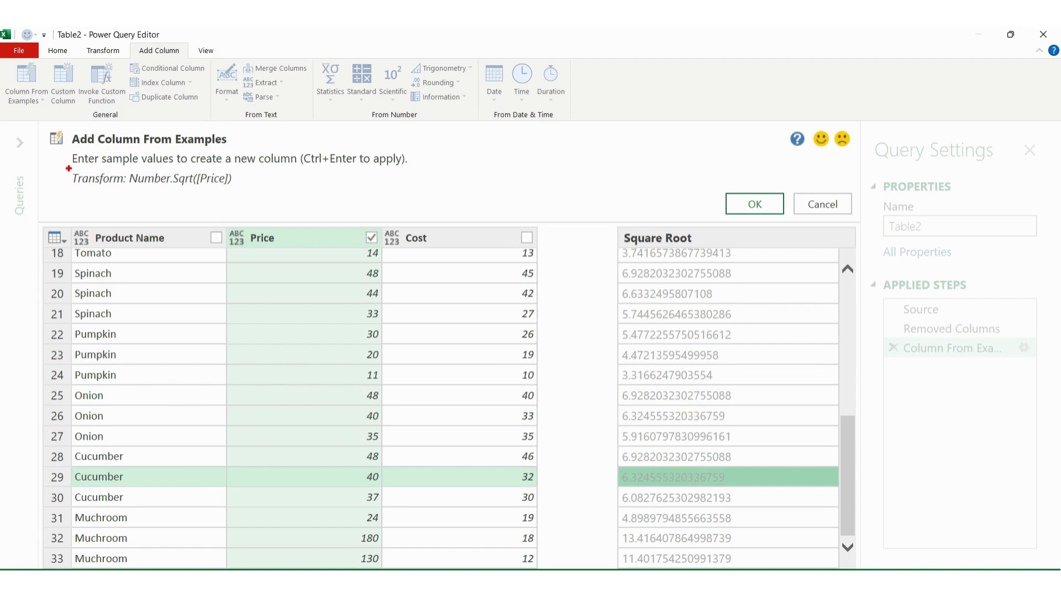
{"action": "mouse_move", "coordinate": [67, 167]}
{"action": "left_mouse_down"}
{"action": "mouse_move", "coordinate": [114, 191]}
{"action": "mouse_move", "coordinate": [267, 196]}
{"action": "left_mouse_up"}
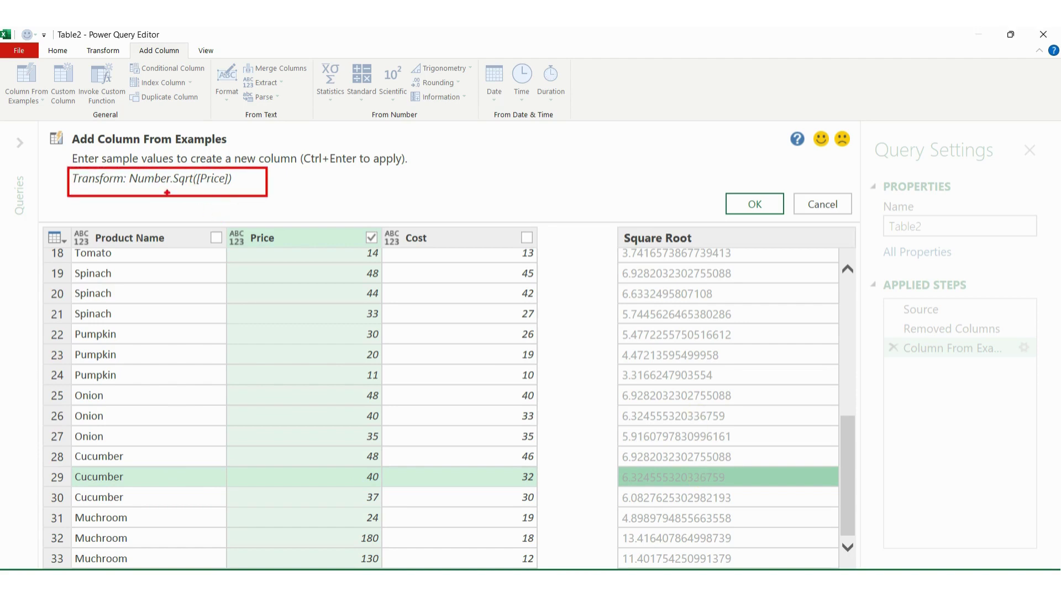
{"action": "left_click_drag", "start_coordinate": [155, 190], "coordinate": [174, 190]}
{"action": "key", "text": "Escape"}
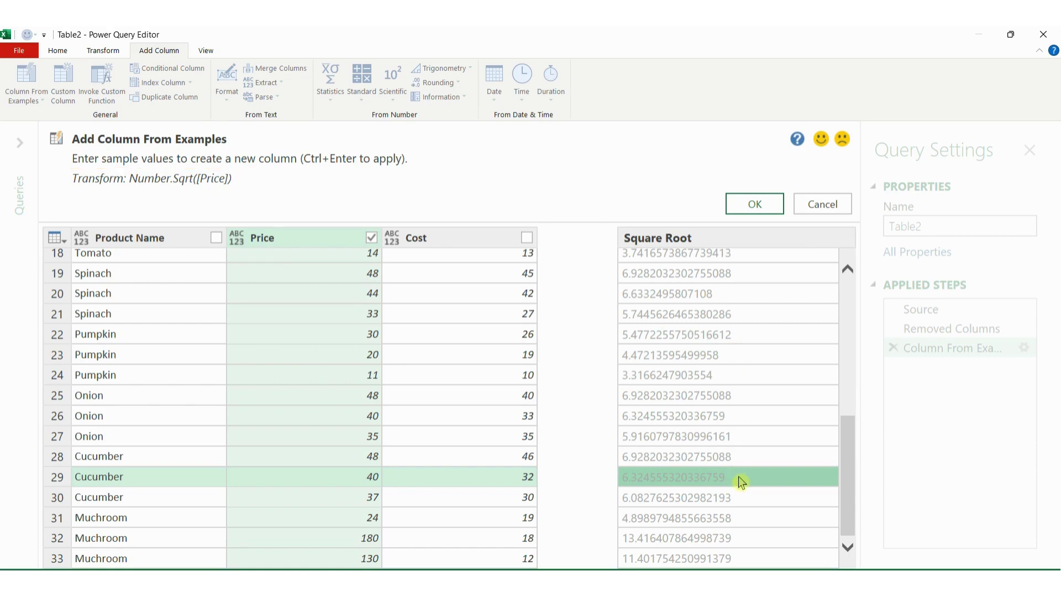
- Re-enter 4 to switch the column back to Price divided by 10
{"action": "type", "text": "4"}
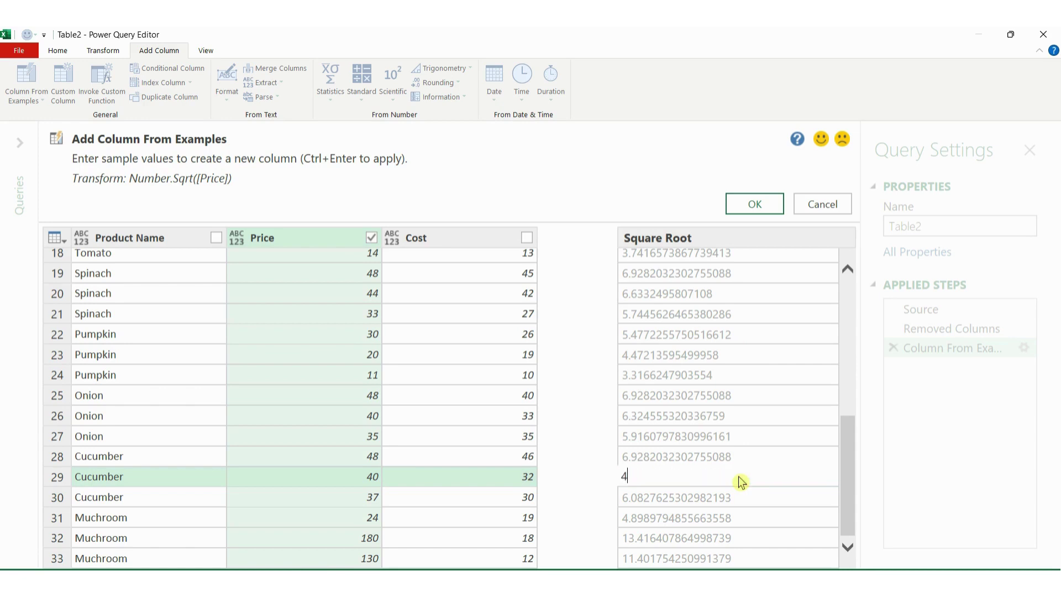
{"action": "key", "text": "Return"}
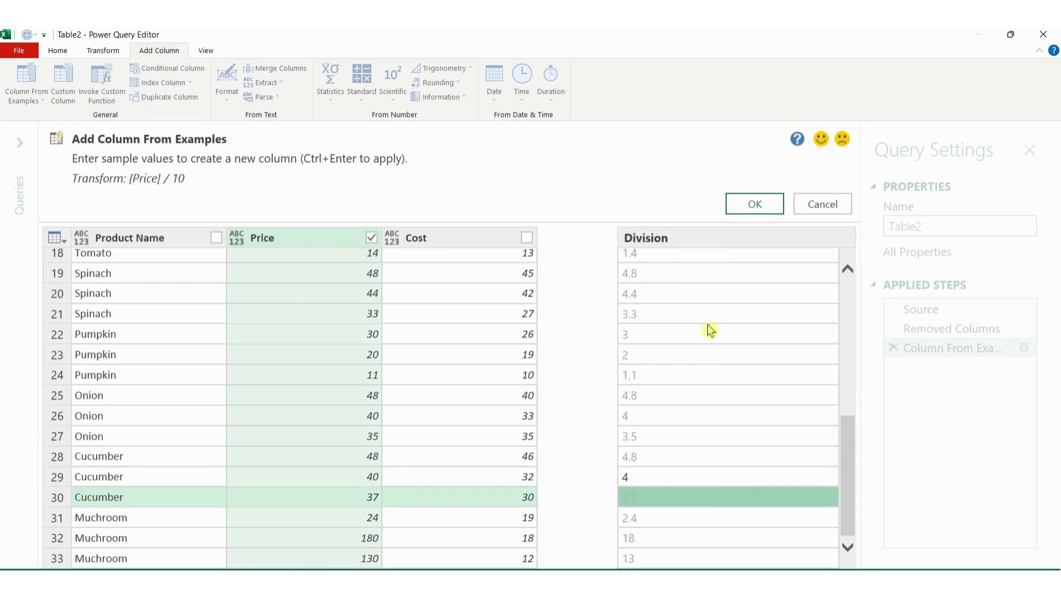
{"action": "scroll", "coordinate": [708, 361], "scroll_direction": "up", "scroll_amount": 3}
{"action": "scroll", "coordinate": [709, 362], "scroll_direction": "up", "scroll_amount": 1}
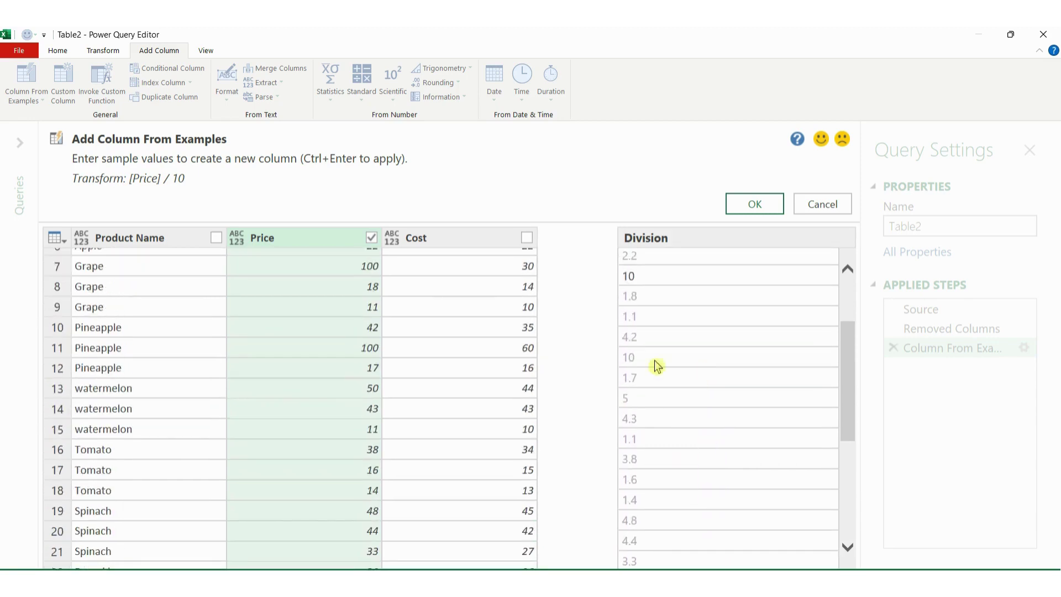
{"action": "scroll", "coordinate": [654, 361], "scroll_direction": "up", "scroll_amount": 2}
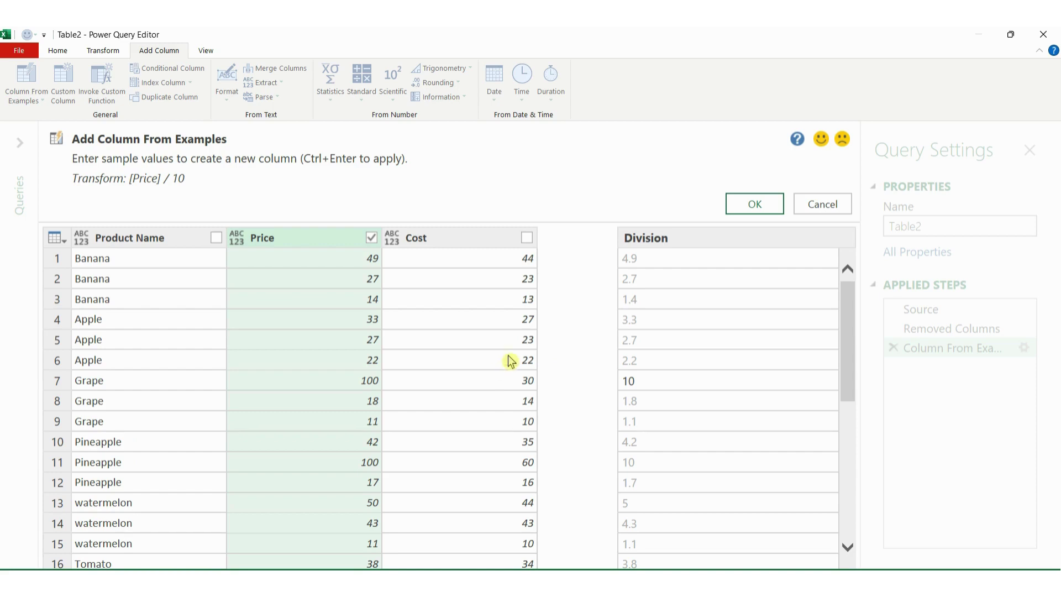
- Untick Price and clear the leftover sample values 10 and 4
{"action": "left_click", "coordinate": [371, 237]}
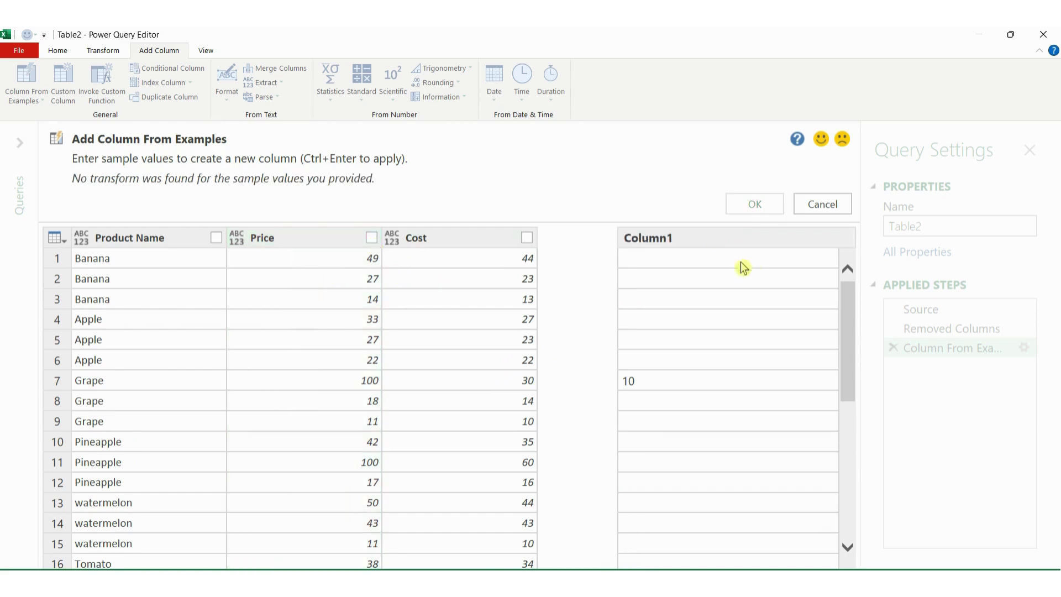
{"action": "left_click", "coordinate": [717, 261]}
{"action": "left_click", "coordinate": [695, 382]}
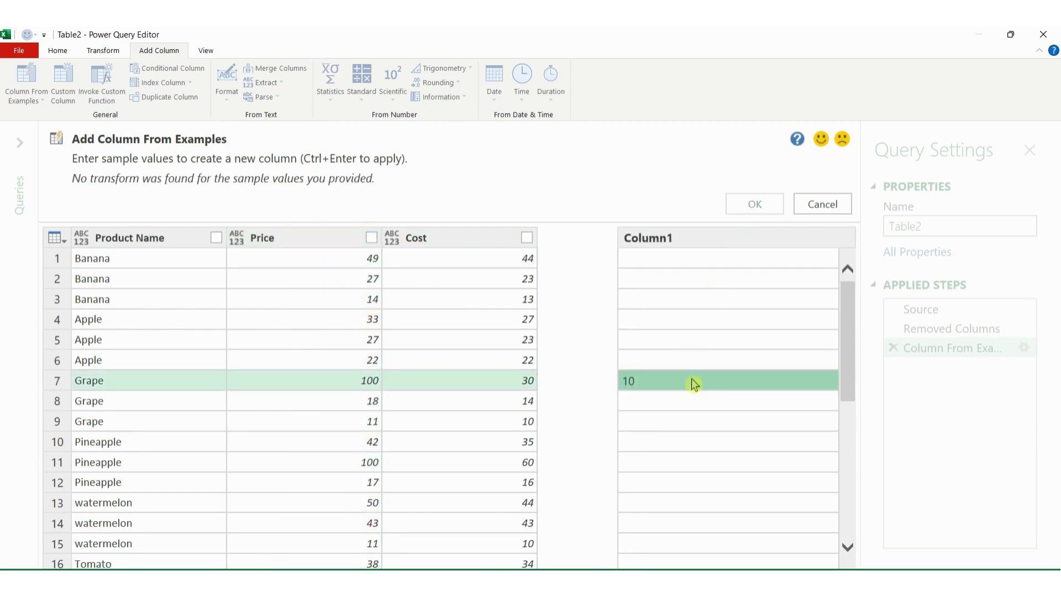
{"action": "key", "text": "Delete"}
{"action": "scroll", "coordinate": [697, 383], "scroll_direction": "down", "scroll_amount": 5}
{"action": "scroll", "coordinate": [691, 442], "scroll_direction": "down", "scroll_amount": 1}
{"action": "left_click", "coordinate": [696, 475]}
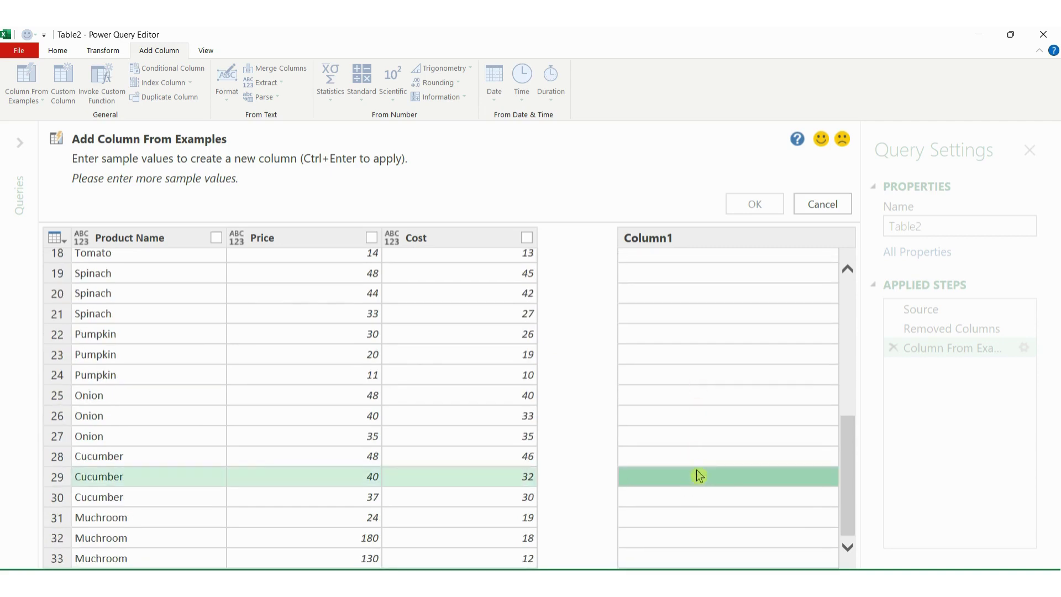
{"action": "key", "text": "Delete"}
{"action": "scroll", "coordinate": [713, 407], "scroll_direction": "up", "scroll_amount": 1}
{"action": "scroll", "coordinate": [711, 376], "scroll_direction": "up", "scroll_amount": 5}
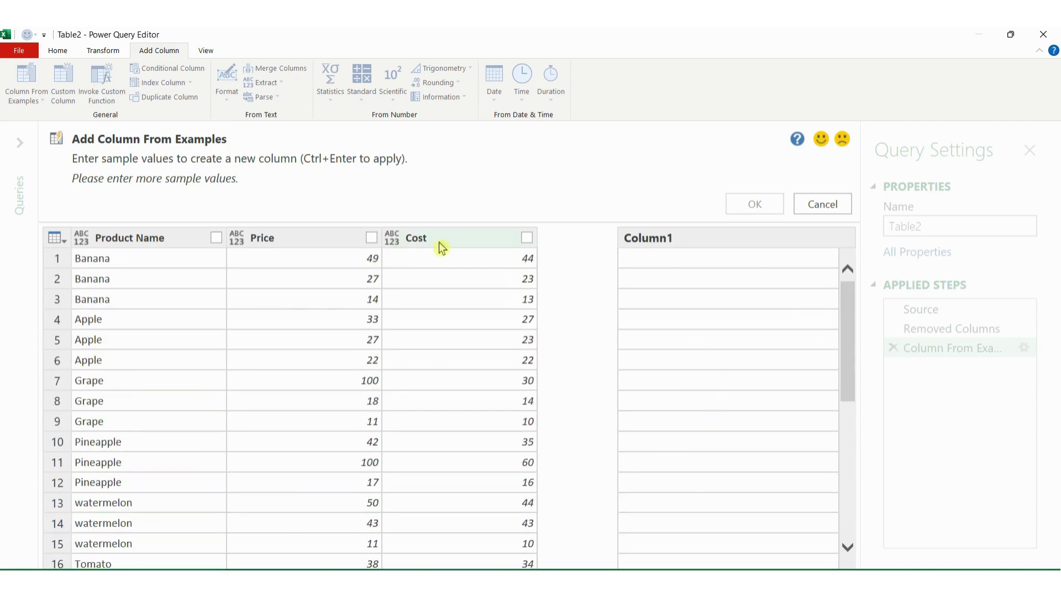
- Tick Price and Cost, then enter samples 5 and 4 in rows 1 and 2
{"action": "left_click", "coordinate": [371, 237]}
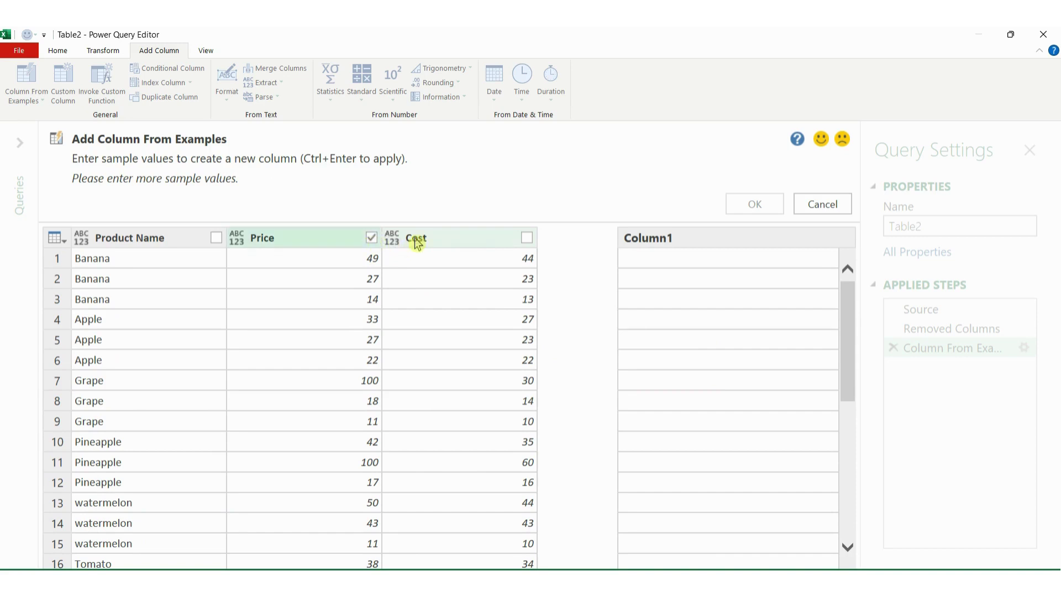
{"action": "left_click", "coordinate": [526, 237]}
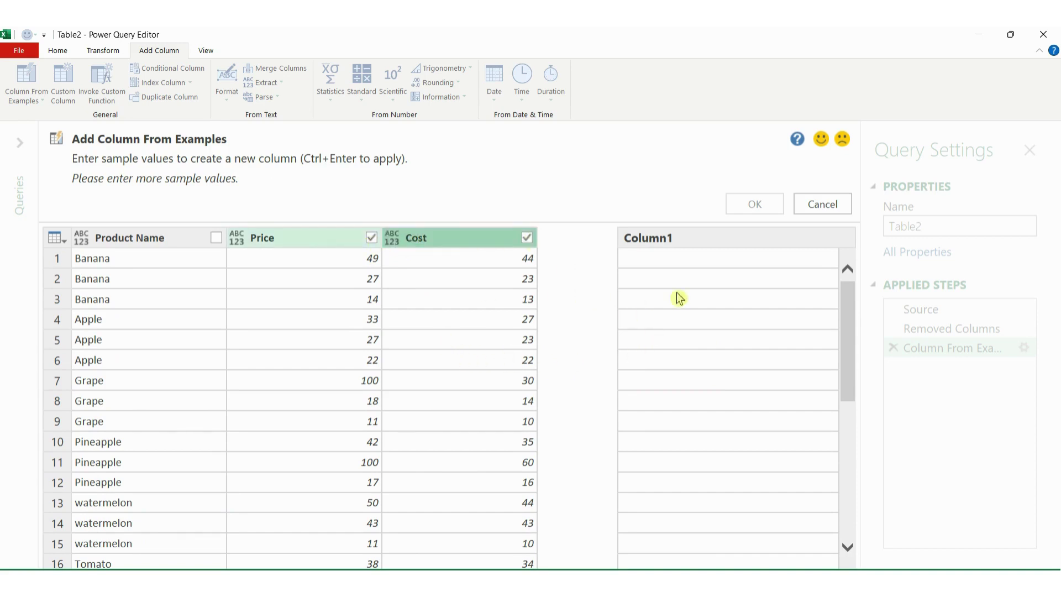
{"action": "left_click", "coordinate": [683, 260]}
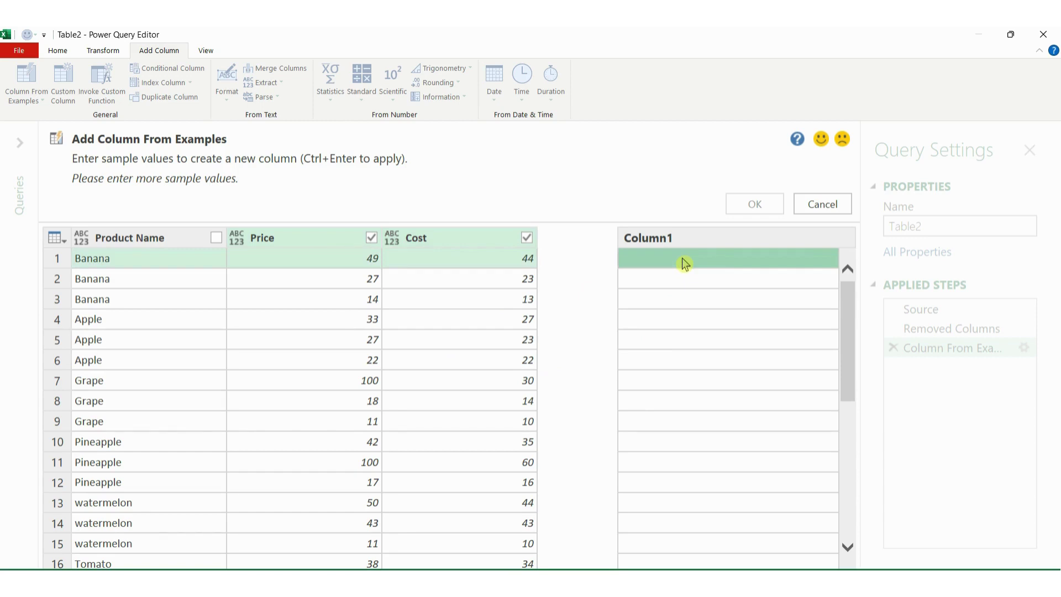
{"action": "type", "text": "5"}
{"action": "key", "text": "Return"}
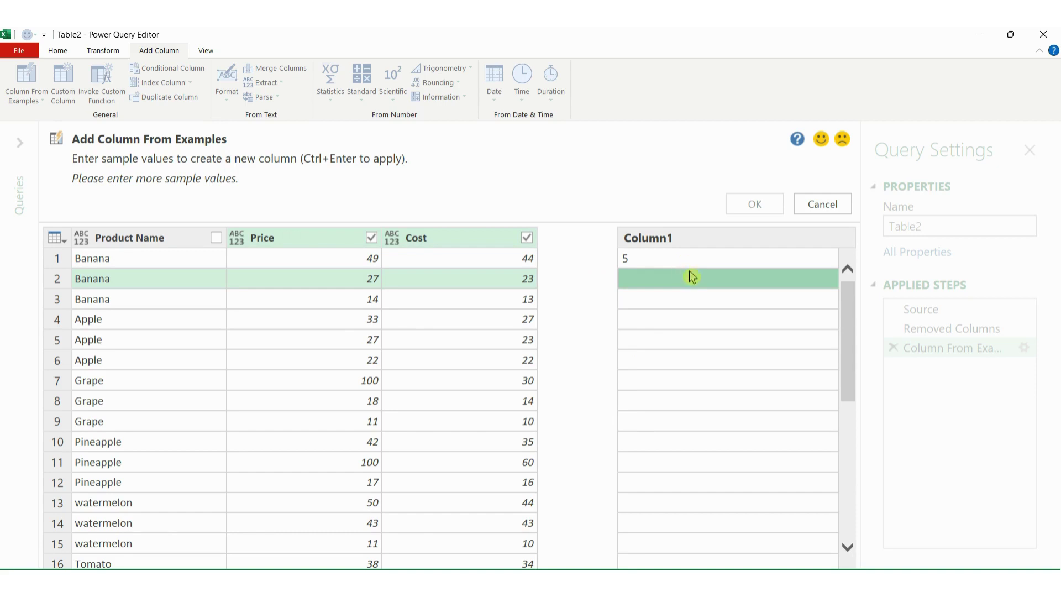
{"action": "type", "text": "4"}
{"action": "key", "text": "Return"}
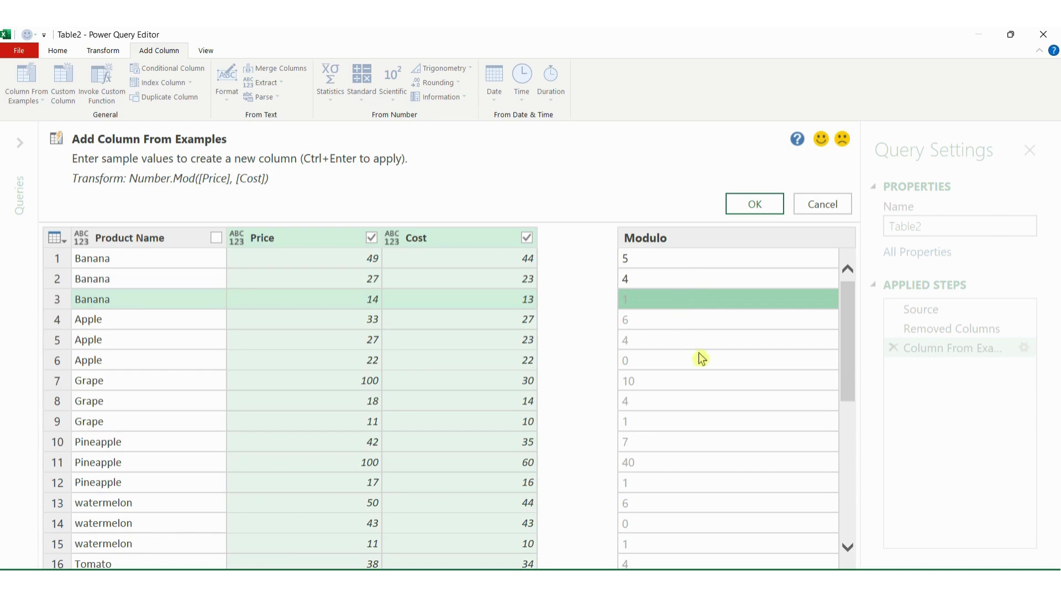
{"action": "scroll", "coordinate": [695, 375], "scroll_direction": "down", "scroll_amount": 2}
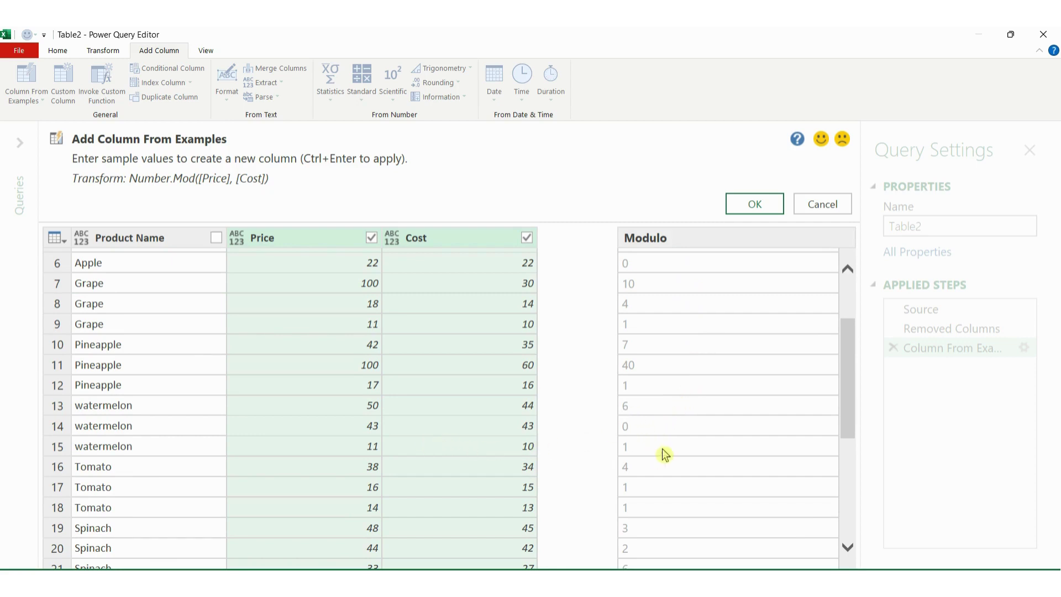
{"action": "scroll", "coordinate": [663, 453], "scroll_direction": "down", "scroll_amount": 2}
{"action": "scroll", "coordinate": [665, 454], "scroll_direction": "down", "scroll_amount": 1}
{"action": "scroll", "coordinate": [666, 438], "scroll_direction": "up", "scroll_amount": 1}
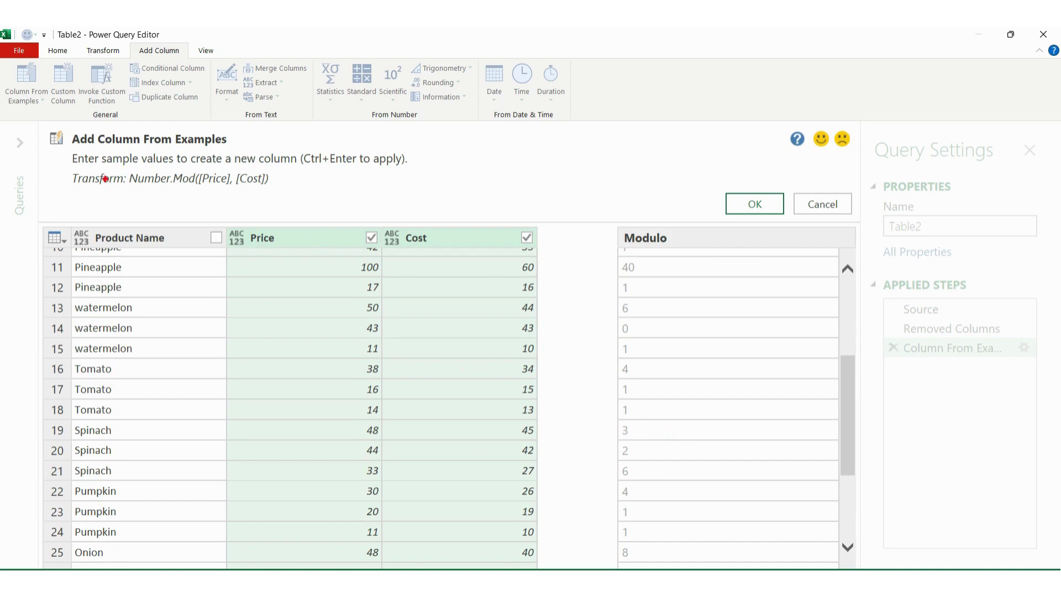
{"action": "left_click_drag", "start_coordinate": [68, 167], "coordinate": [295, 204]}
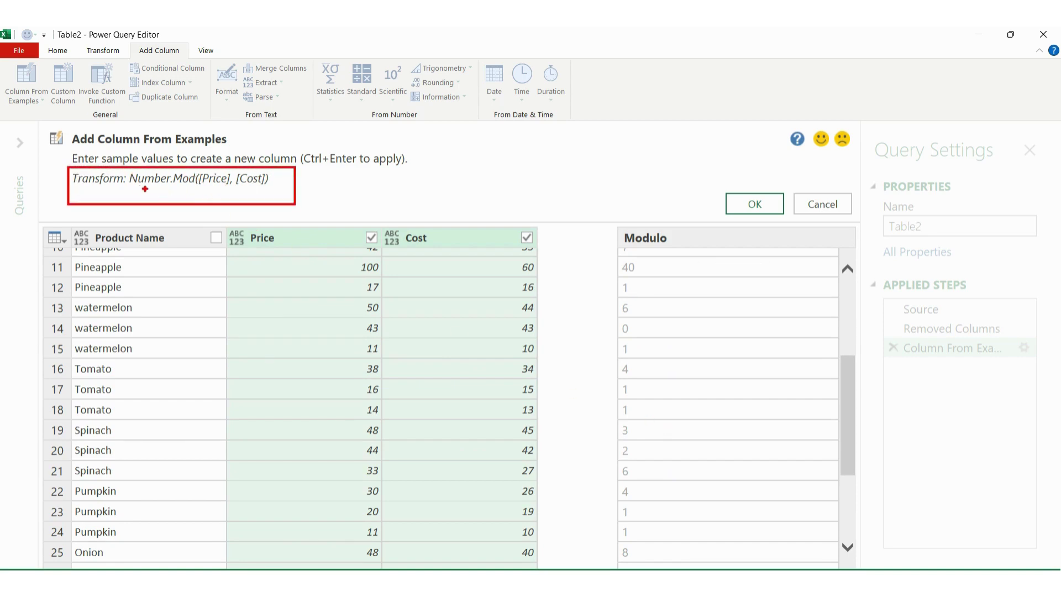
{"action": "left_click_drag", "start_coordinate": [148, 188], "coordinate": [258, 190]}
{"action": "key", "text": "Escape"}
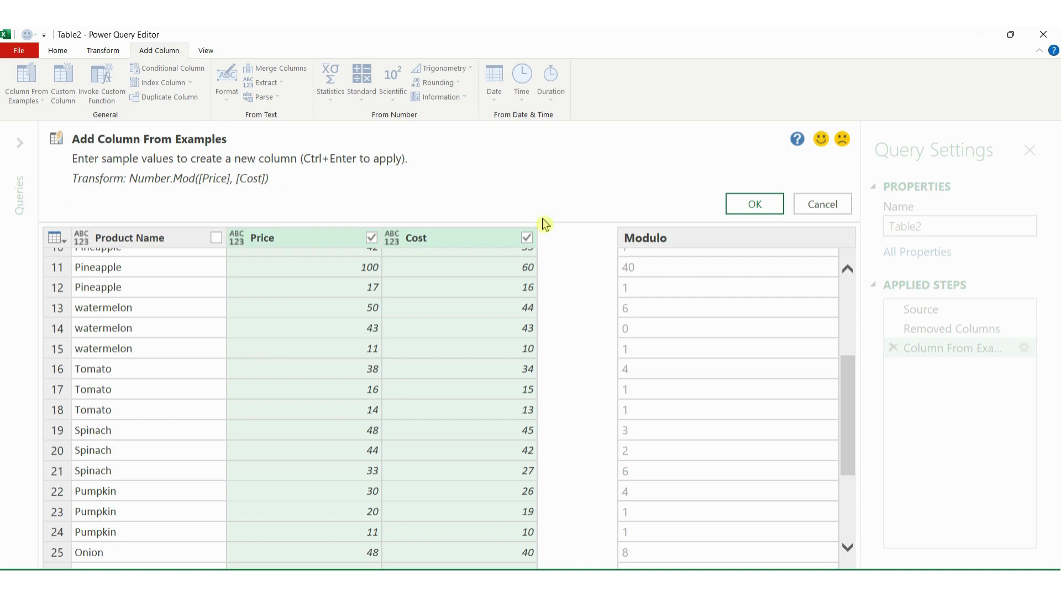
{"action": "scroll", "coordinate": [634, 433], "scroll_direction": "up", "scroll_amount": 4}
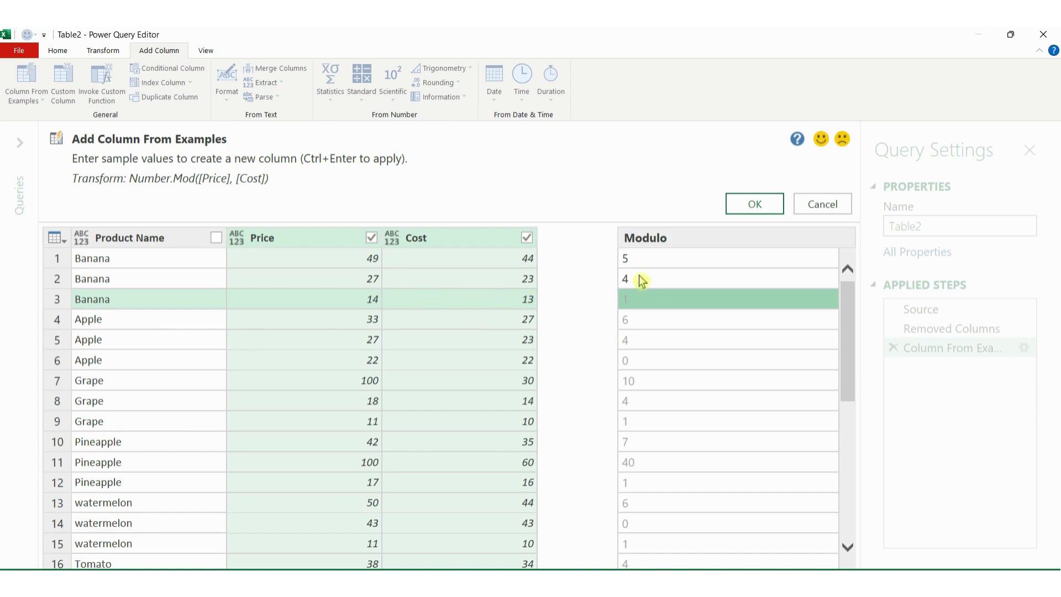
{"action": "scroll", "coordinate": [642, 448], "scroll_direction": "down", "scroll_amount": 1}
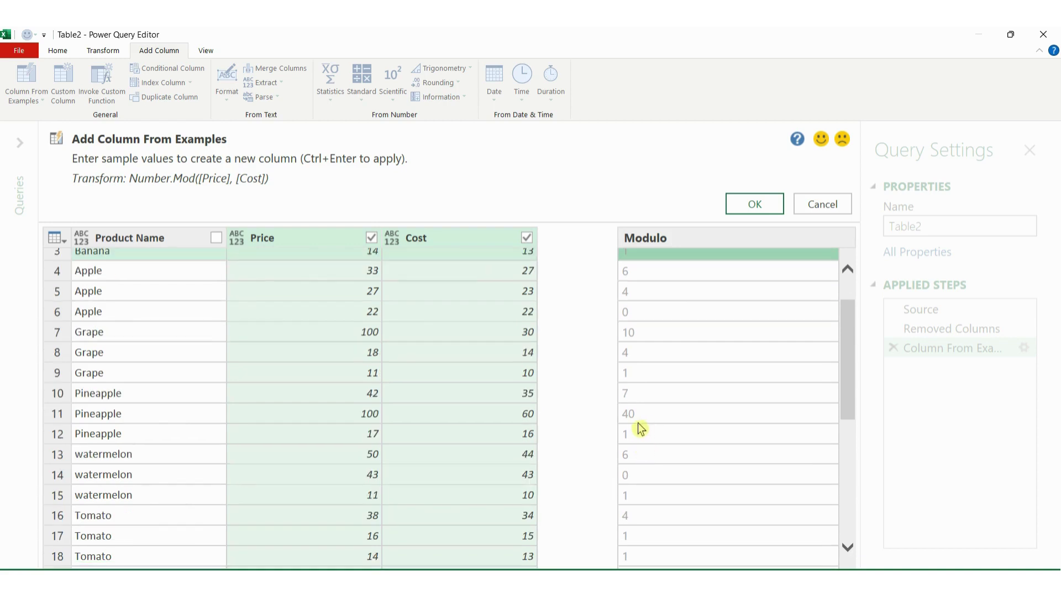
{"action": "scroll", "coordinate": [642, 431], "scroll_direction": "down", "scroll_amount": 1}
{"action": "scroll", "coordinate": [578, 450], "scroll_direction": "down", "scroll_amount": 5}
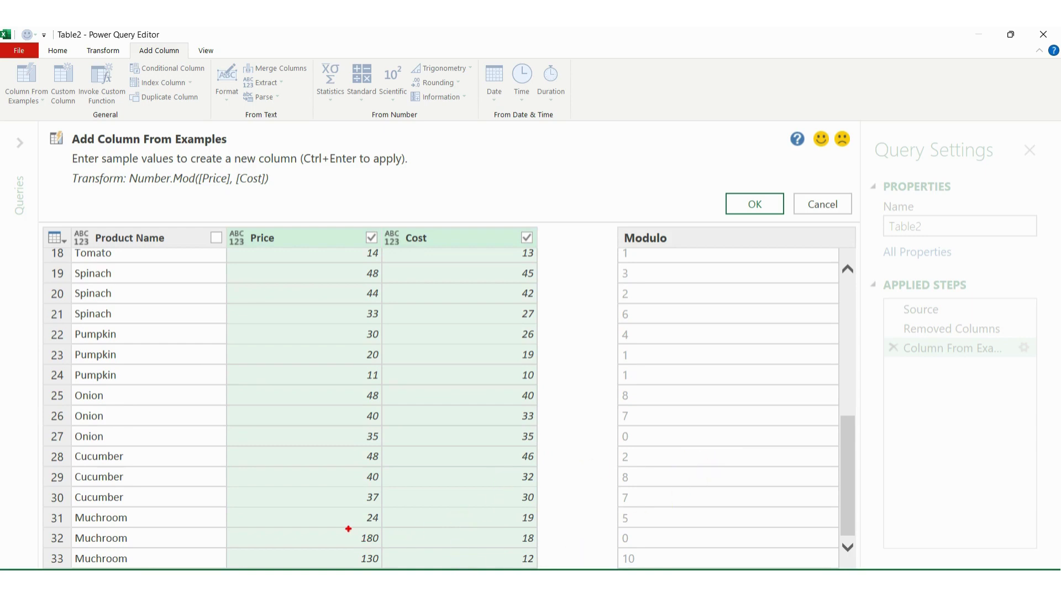
{"action": "left_click_drag", "start_coordinate": [348, 527], "coordinate": [401, 565]}
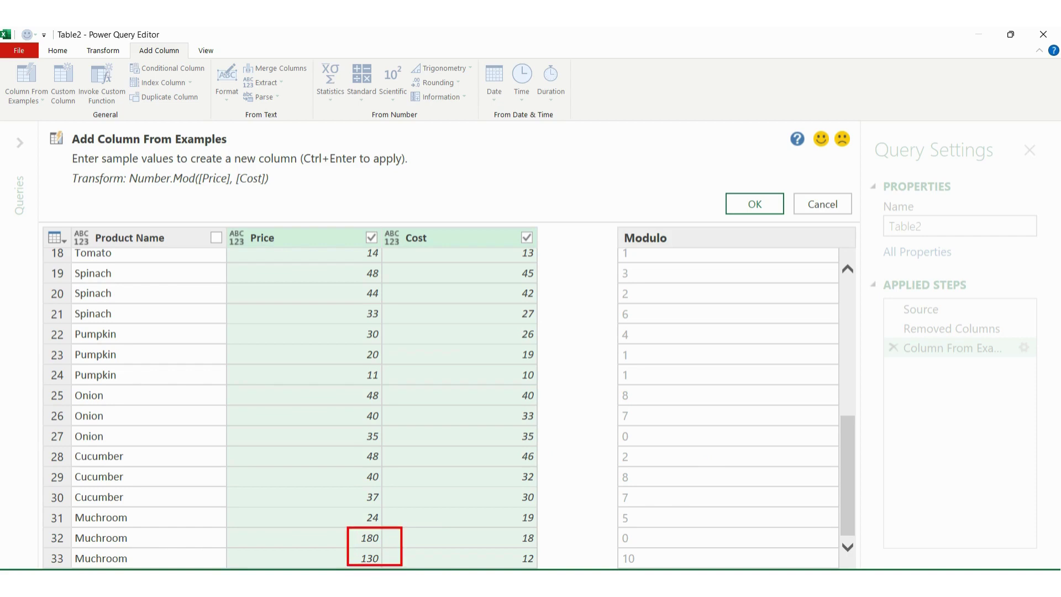
{"action": "mouse_move", "coordinate": [604, 526]}
{"action": "left_mouse_down"}
{"action": "mouse_move", "coordinate": [634, 567]}
{"action": "mouse_move", "coordinate": [652, 568]}
{"action": "left_mouse_up"}
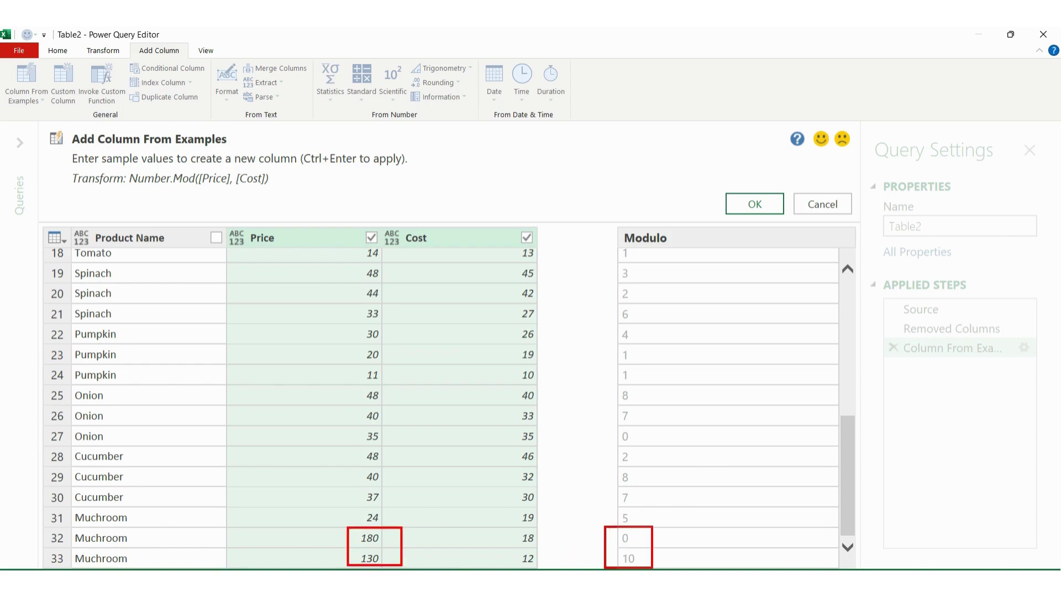
{"action": "mouse_move", "coordinate": [670, 533]}
{"action": "left_mouse_down"}
{"action": "mouse_move", "coordinate": [687, 549]}
{"action": "mouse_move", "coordinate": [671, 548]}
{"action": "left_mouse_up"}
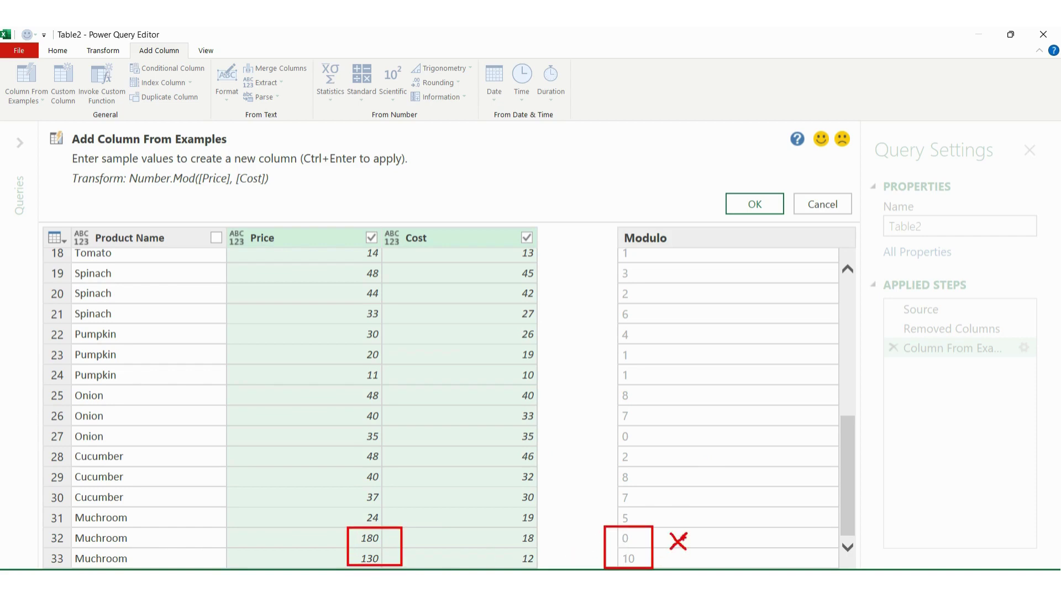
- Enter 118 in row 33 so the transform becomes [Price] - [Cost]
{"action": "left_click", "coordinate": [655, 541]}
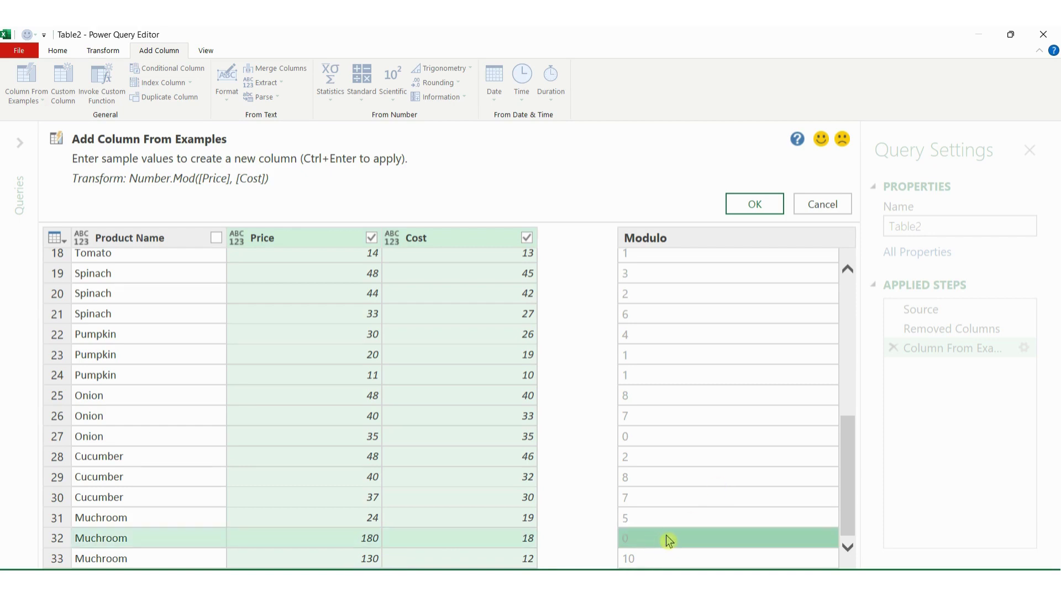
{"action": "left_click", "coordinate": [663, 559]}
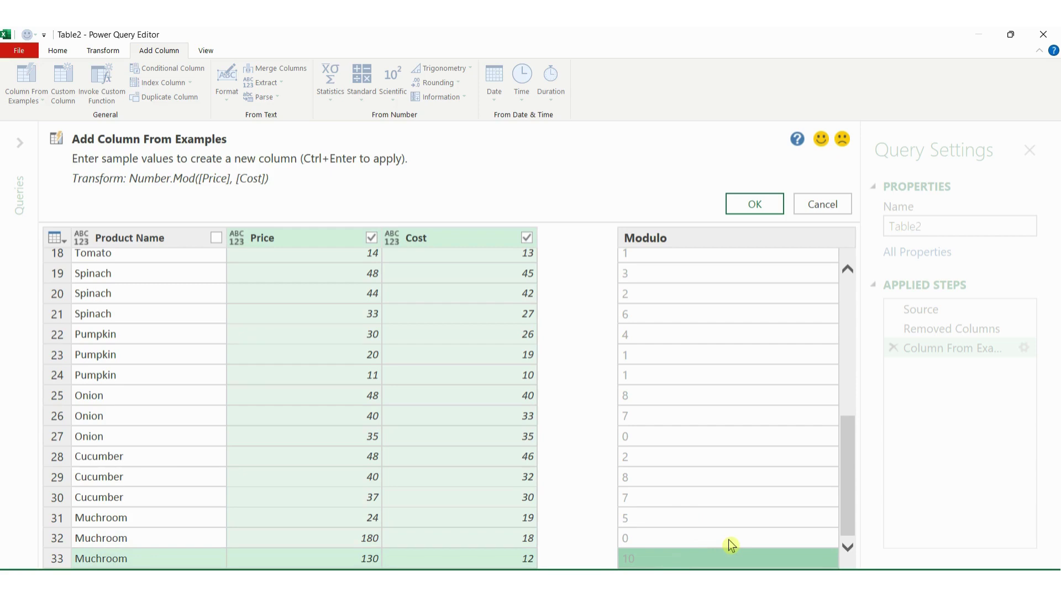
{"action": "type", "text": "1"}
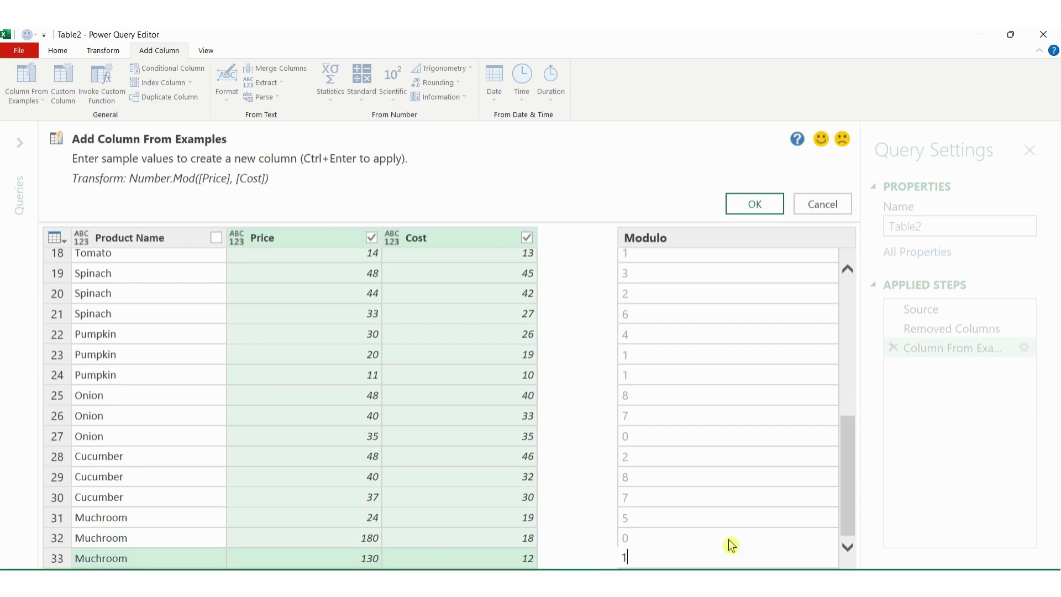
{"action": "type", "text": "1"}
{"action": "type", "text": "8"}
{"action": "key", "text": "Return"}
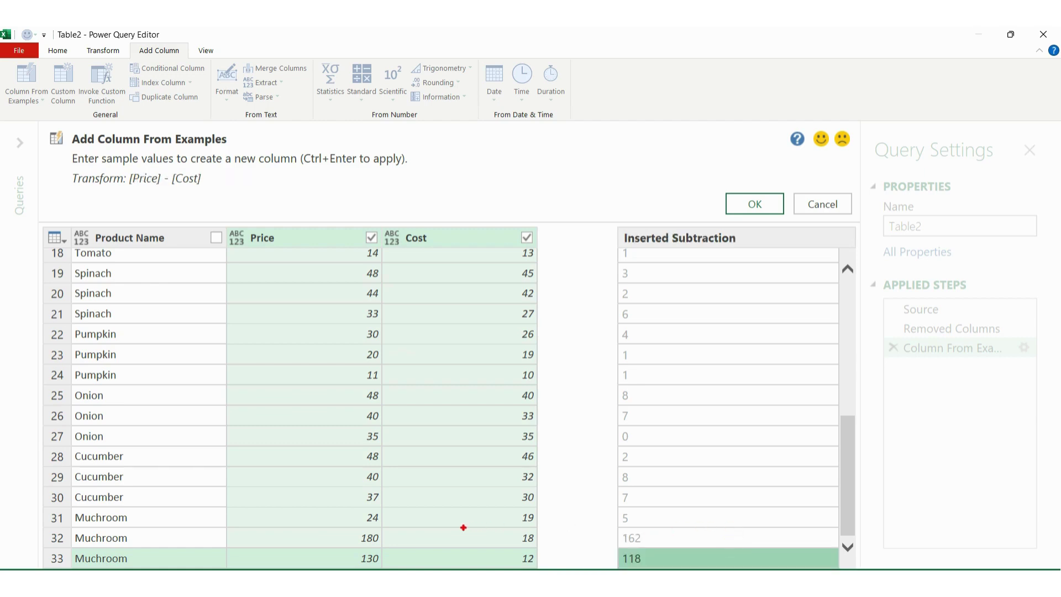
{"action": "left_click_drag", "start_coordinate": [608, 524], "coordinate": [612, 526]}
{"action": "mouse_move", "coordinate": [54, 166]}
{"action": "left_mouse_down"}
{"action": "mouse_move", "coordinate": [185, 197]}
{"action": "mouse_move", "coordinate": [235, 194]}
{"action": "left_mouse_up"}
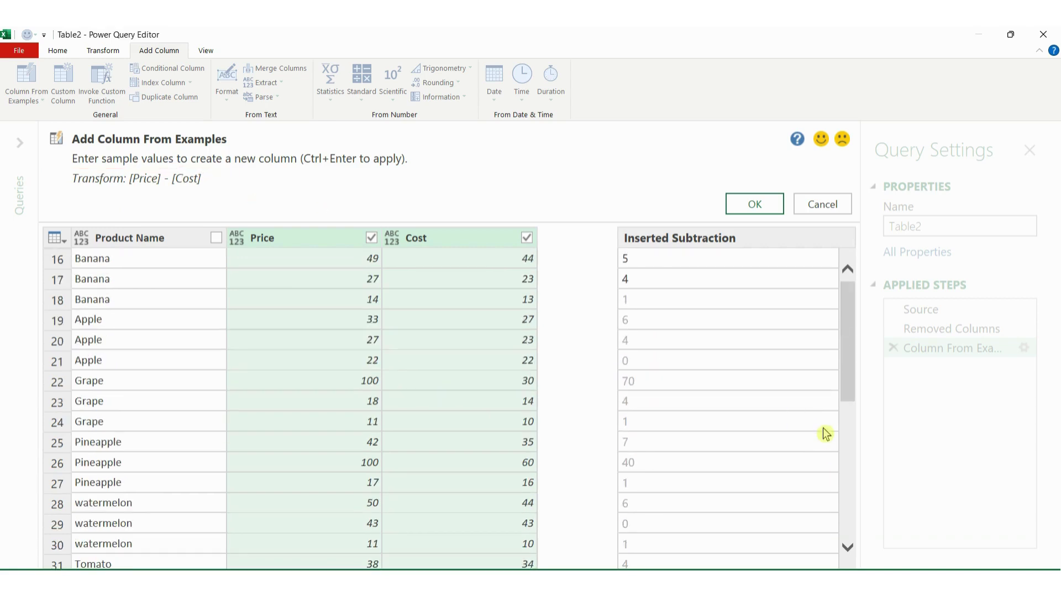
{"action": "scroll", "coordinate": [823, 427], "scroll_direction": "up", "scroll_amount": 6}
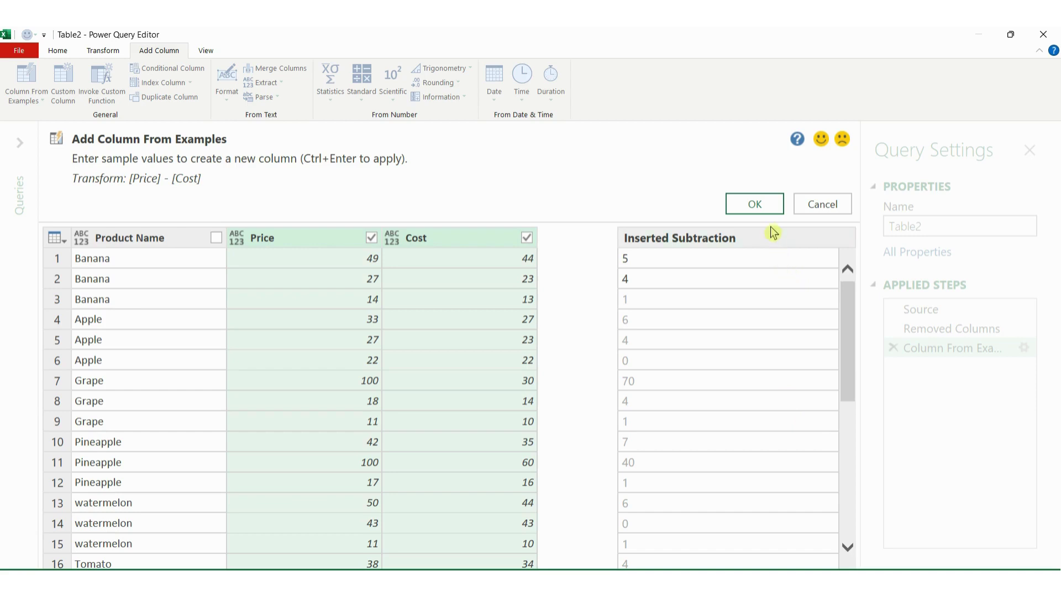
- Confirm the Price minus Cost example column with OK to add it to the query
{"action": "left_click", "coordinate": [757, 207]}
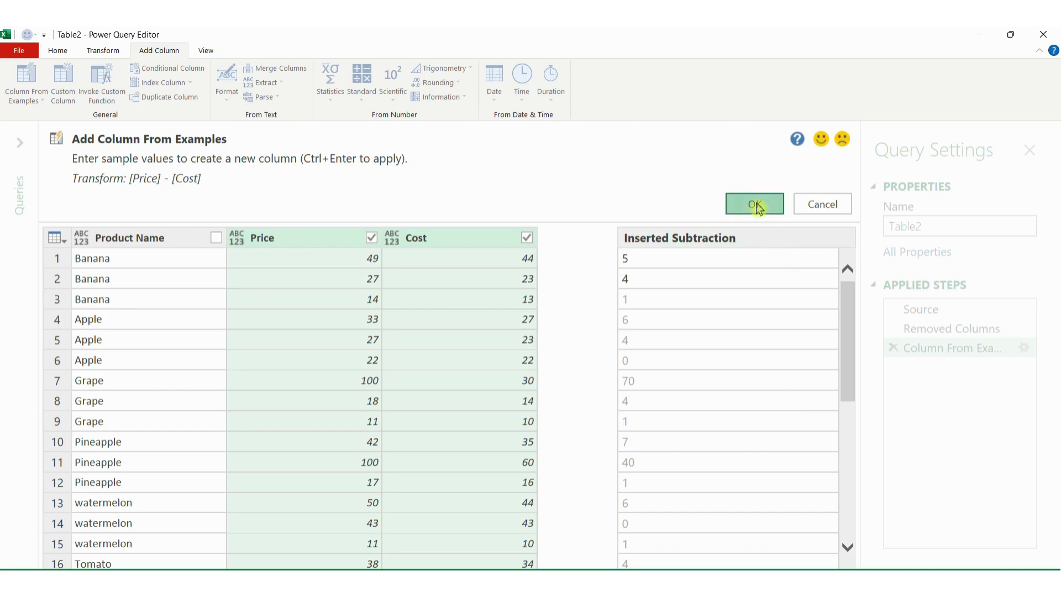